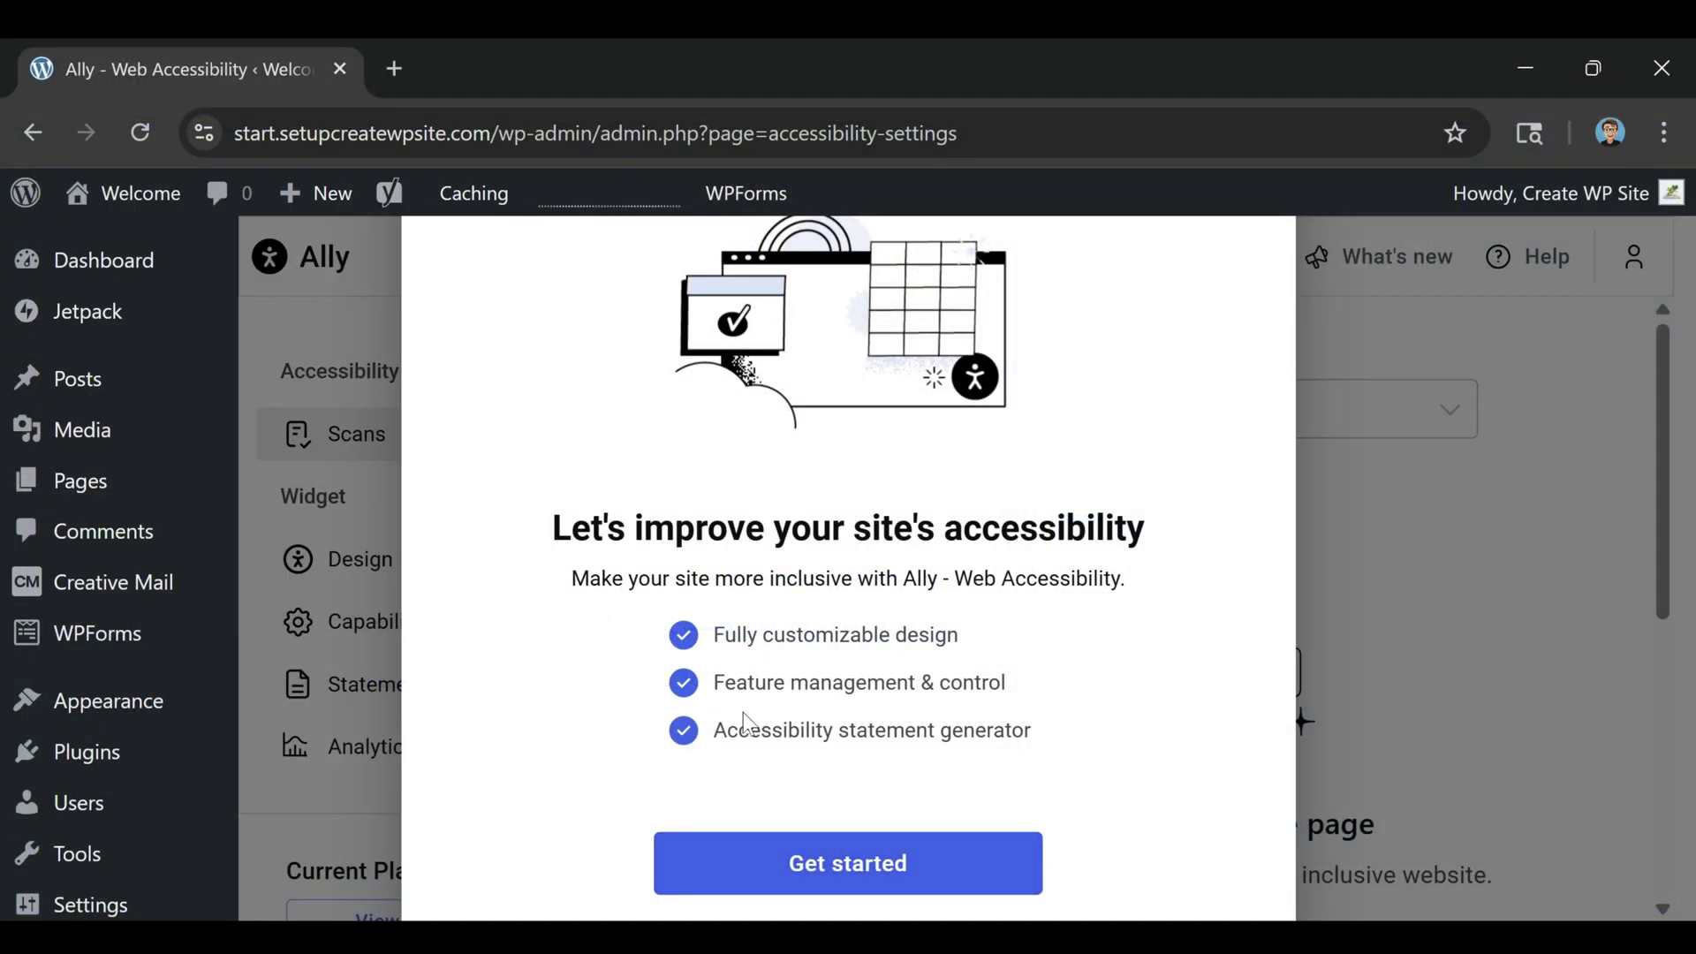
# - Choose Get started on the Ally welcome screen to begin its setup
pyautogui.click(801, 878)
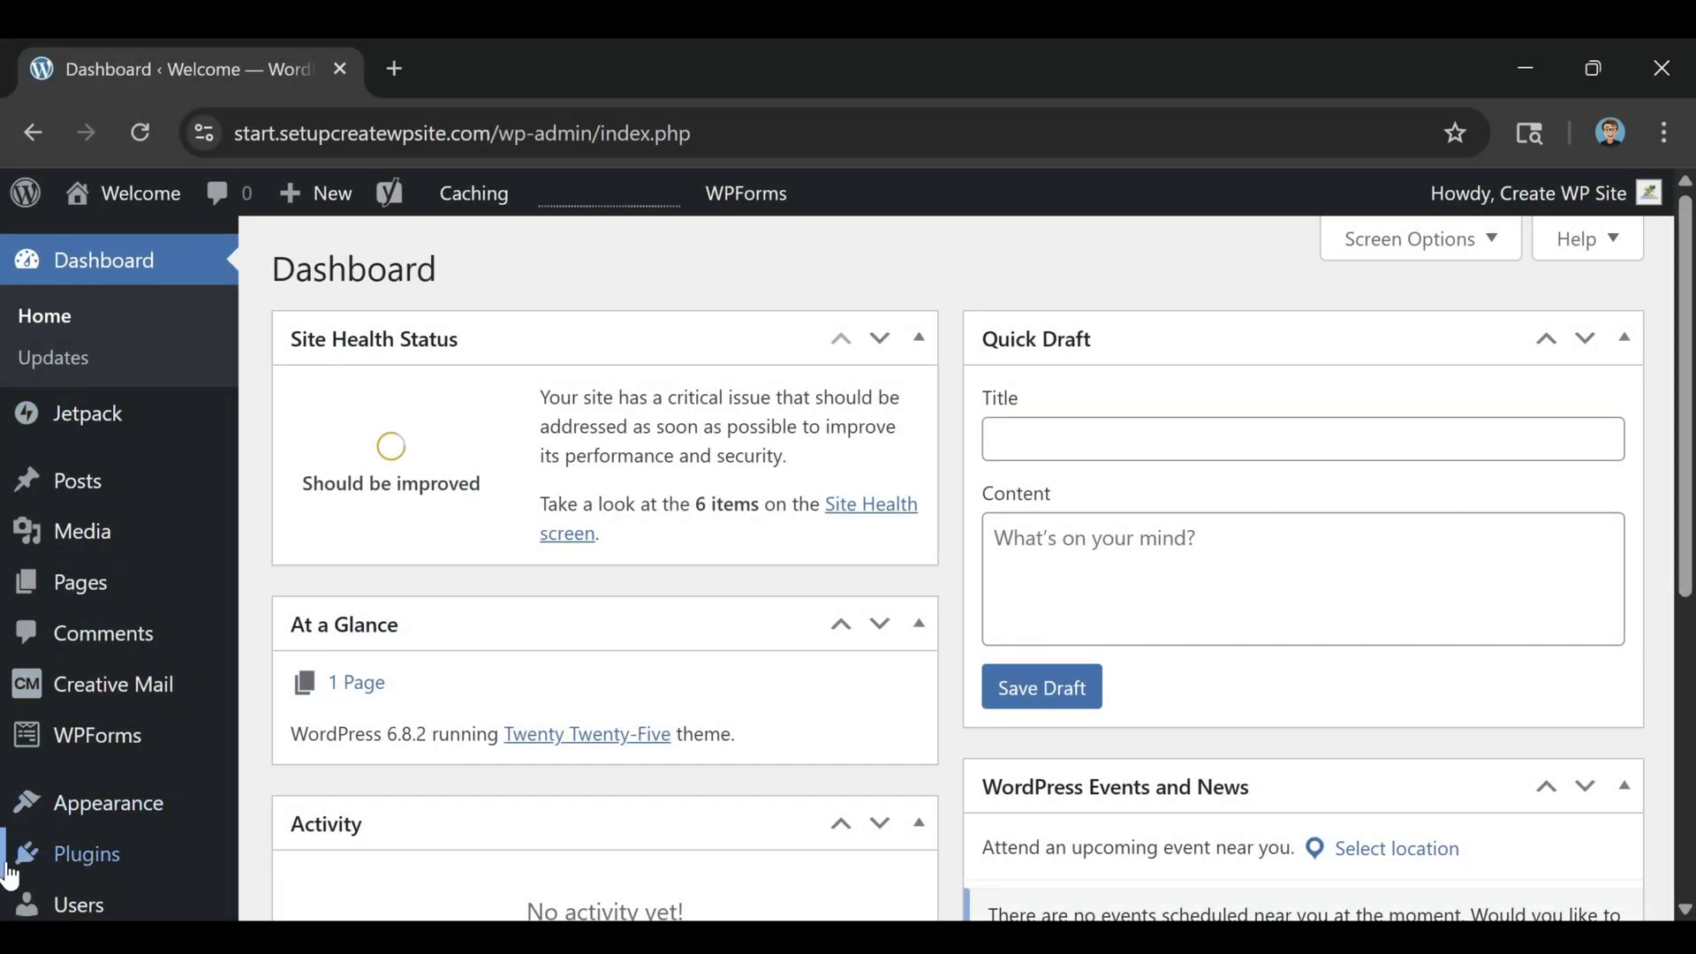
# - Search plugins for 'ally', install and activate Ally – Web Accessibility & Usability, and open its settings
pyautogui.moveTo(96, 868)
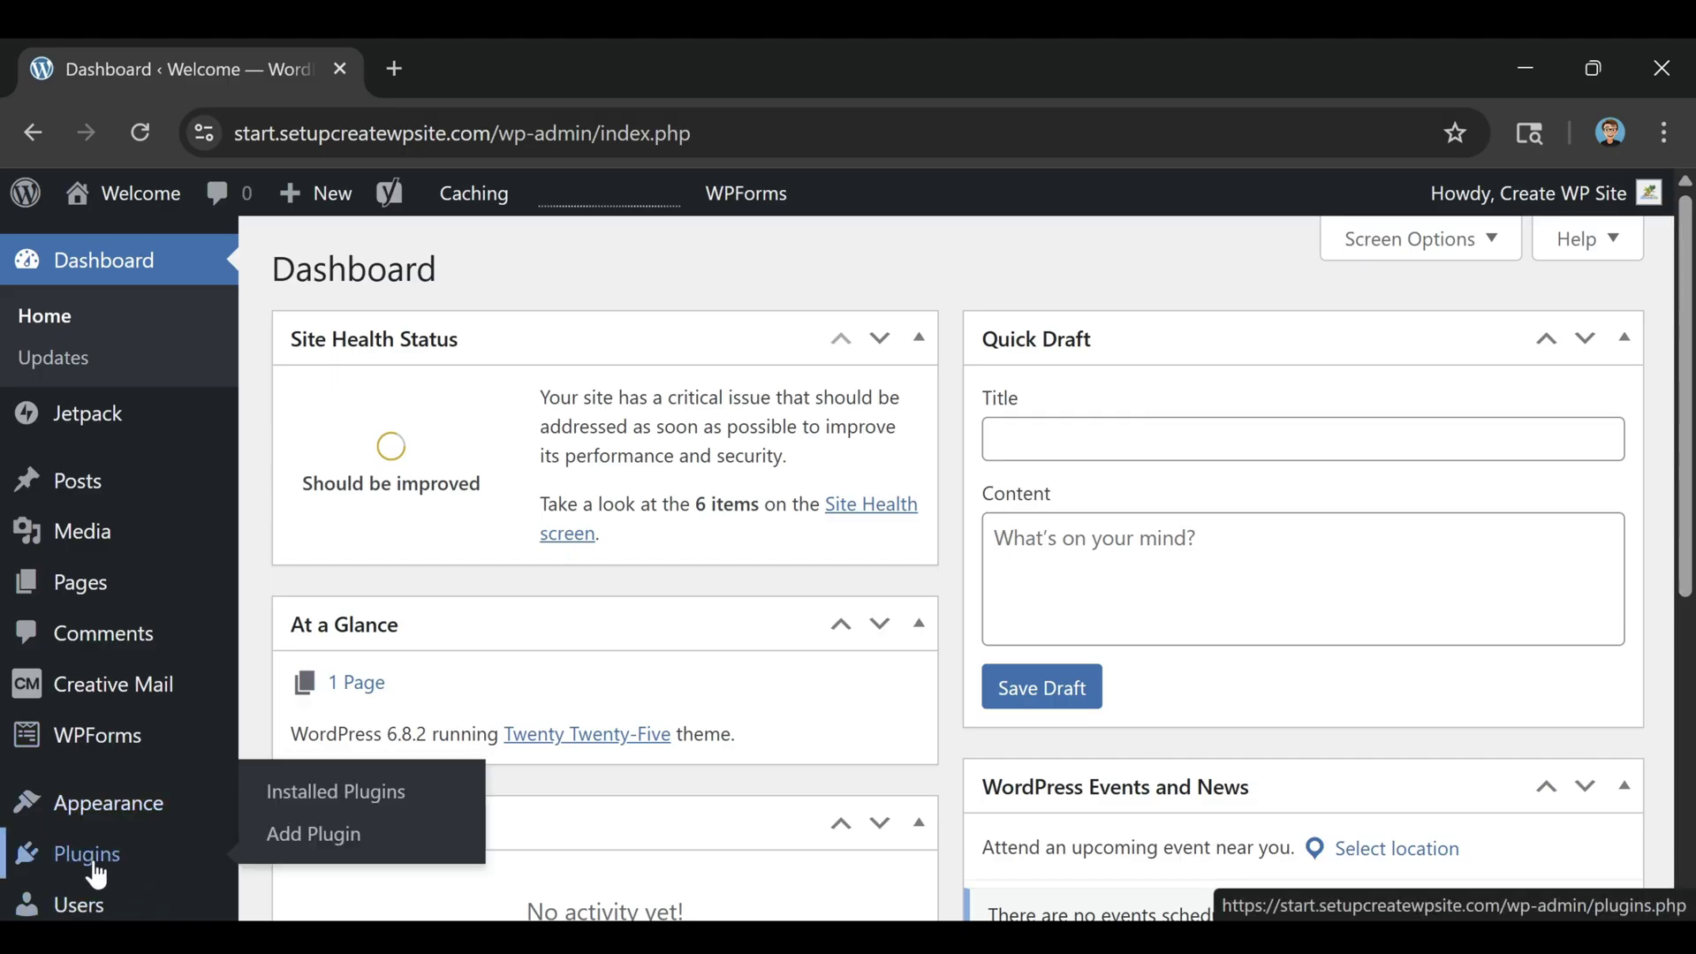
pyautogui.click(94, 867)
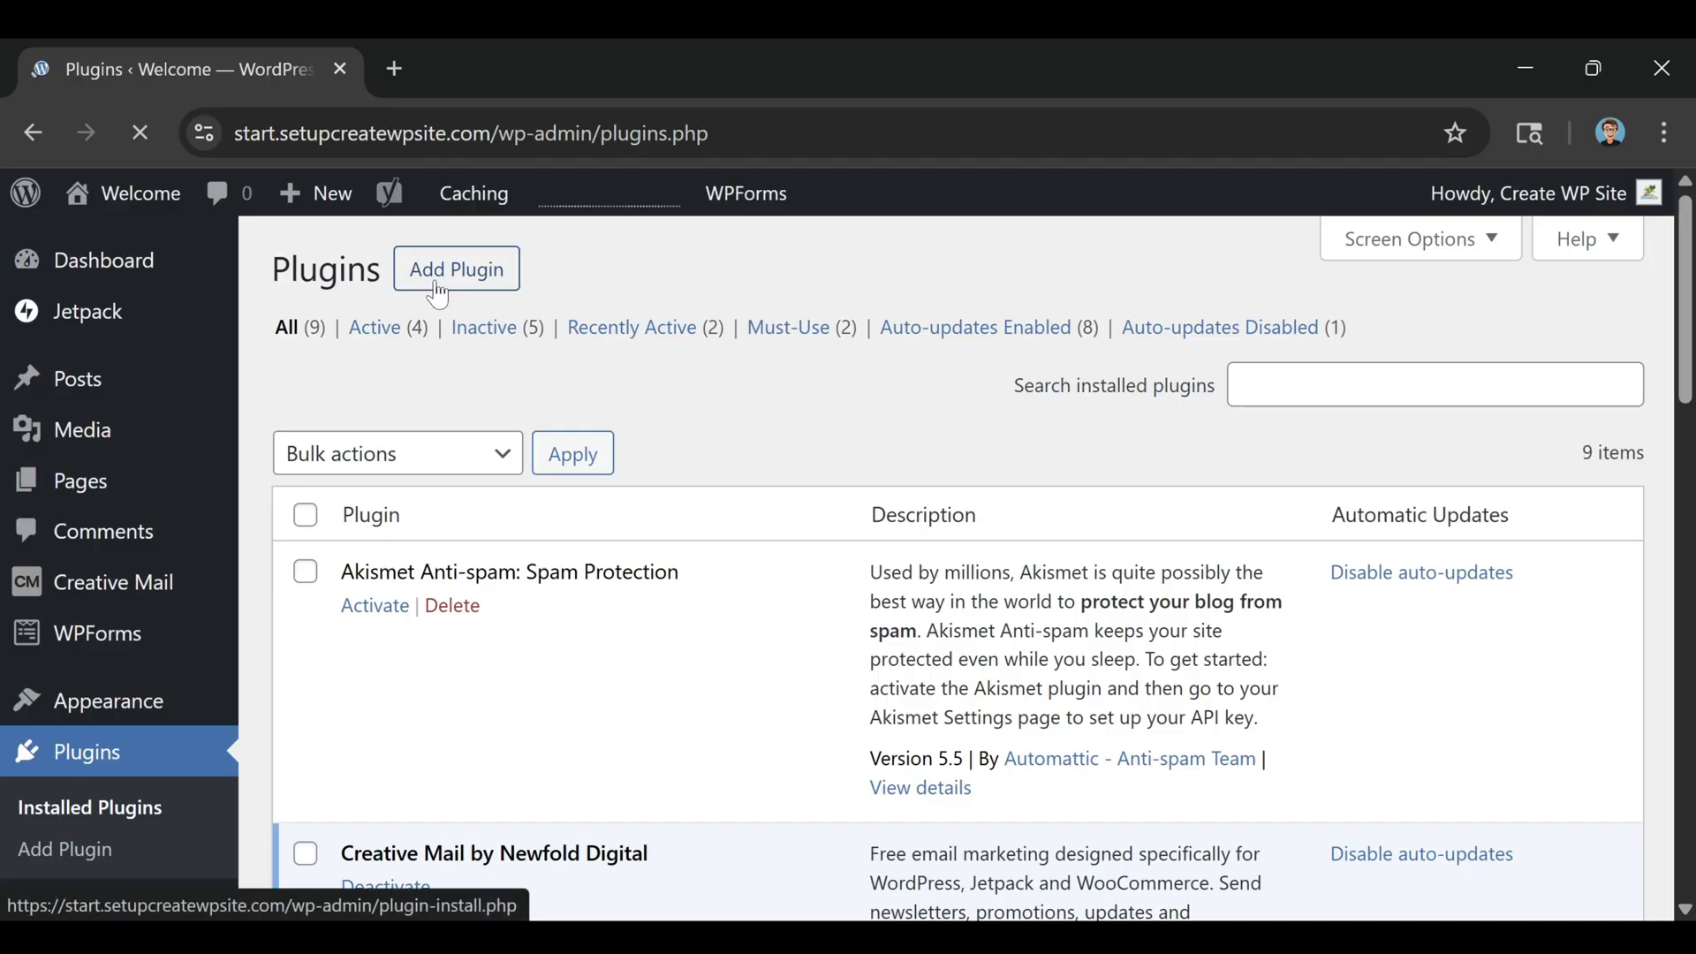
pyautogui.write('ally')
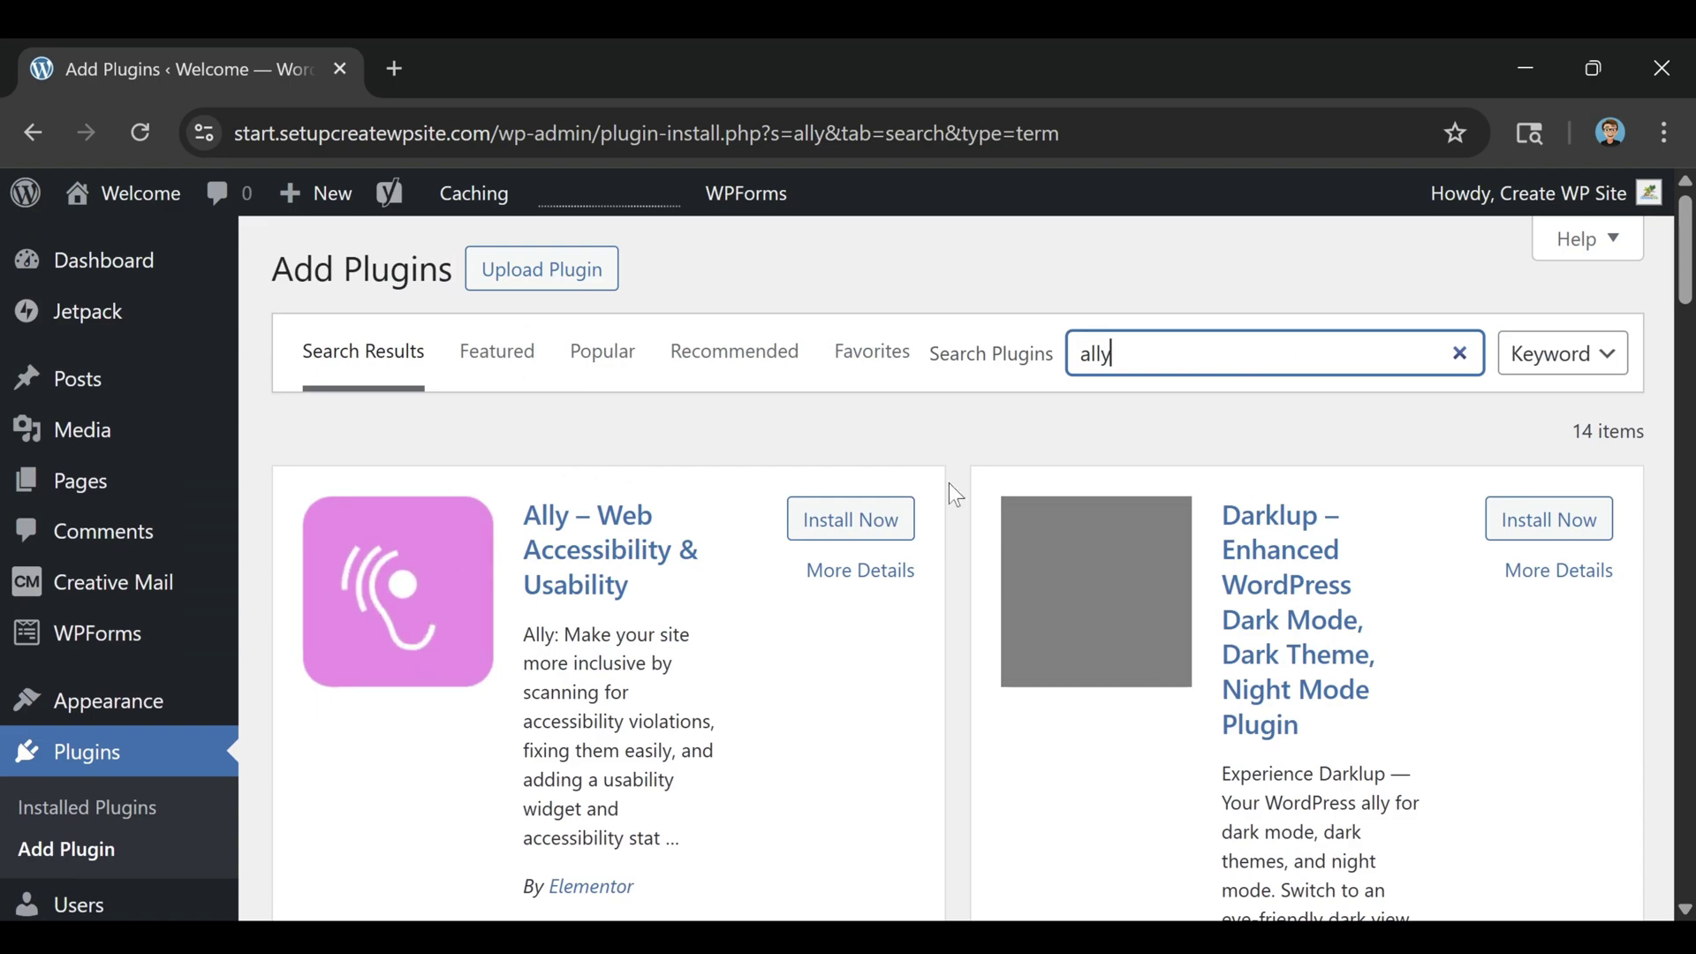
pyautogui.click(850, 521)
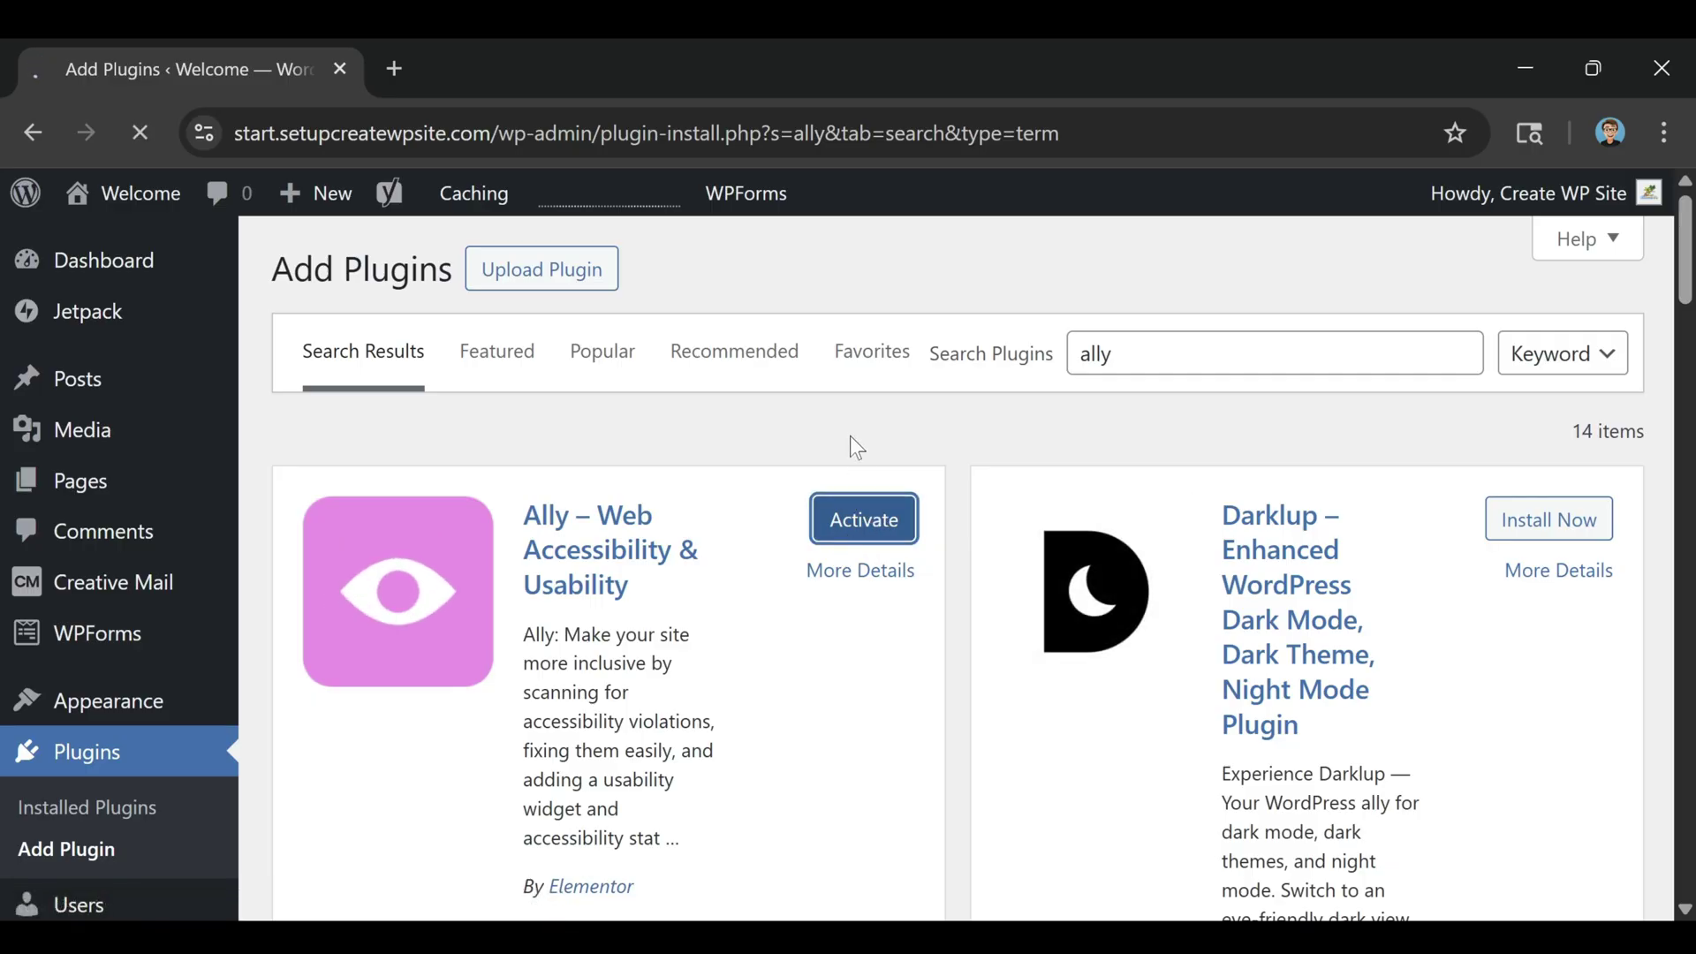
pyautogui.scroll(-3, 511, 482)
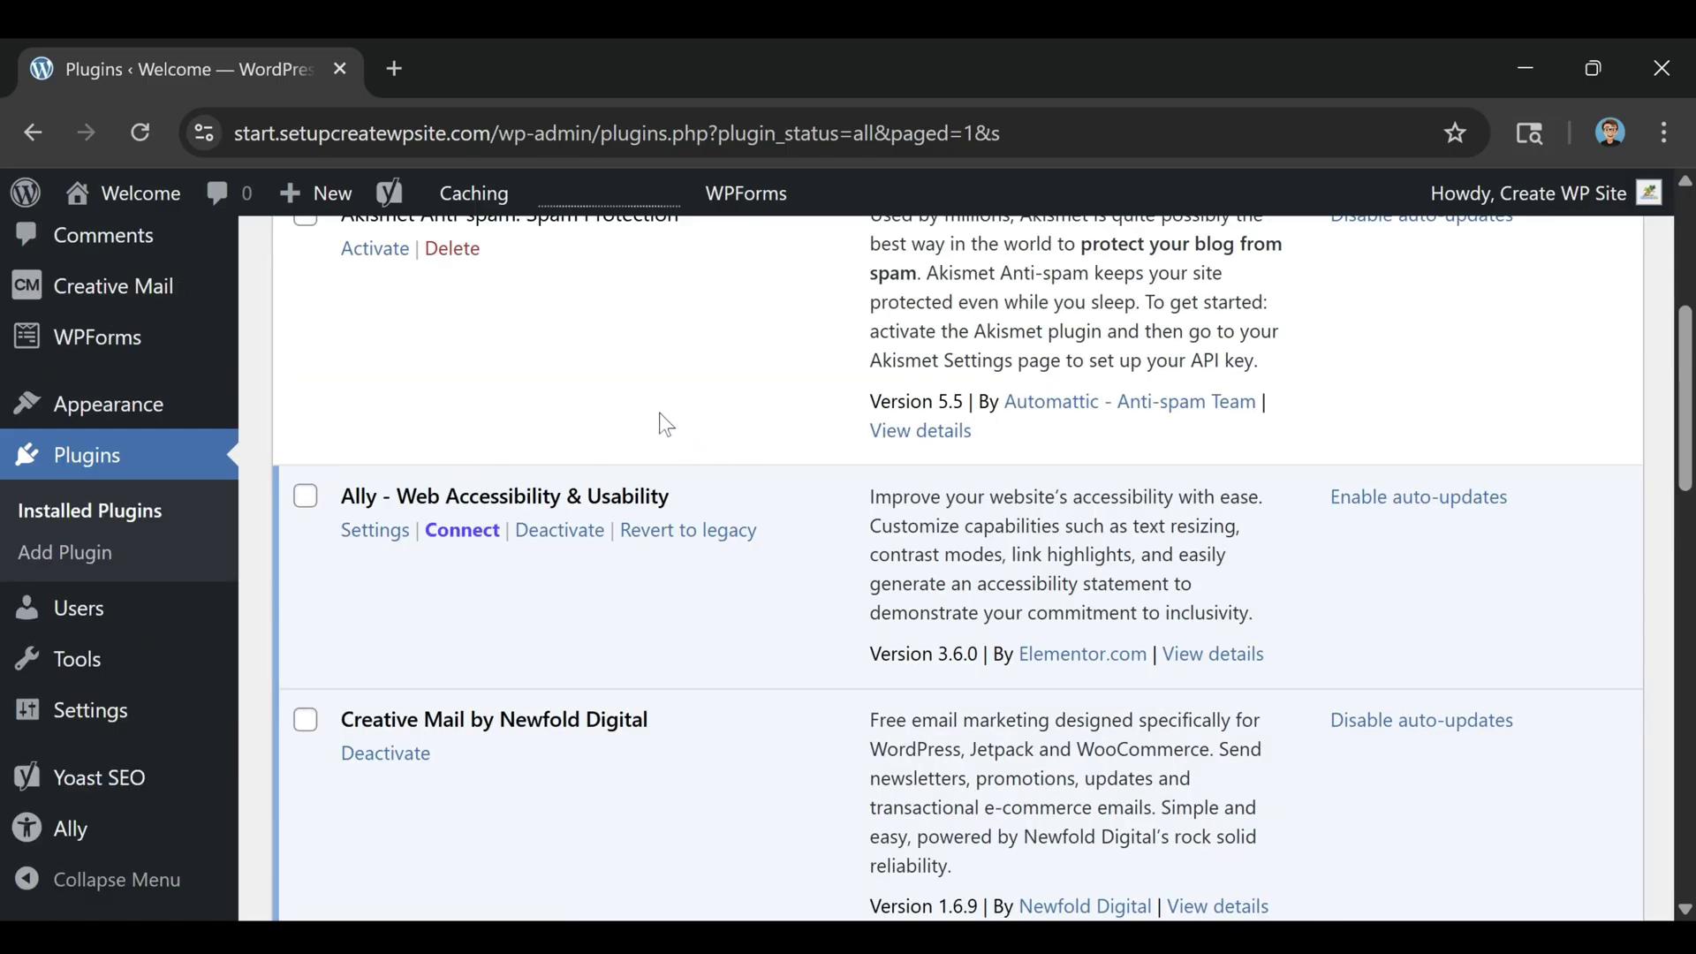
pyautogui.click(69, 846)
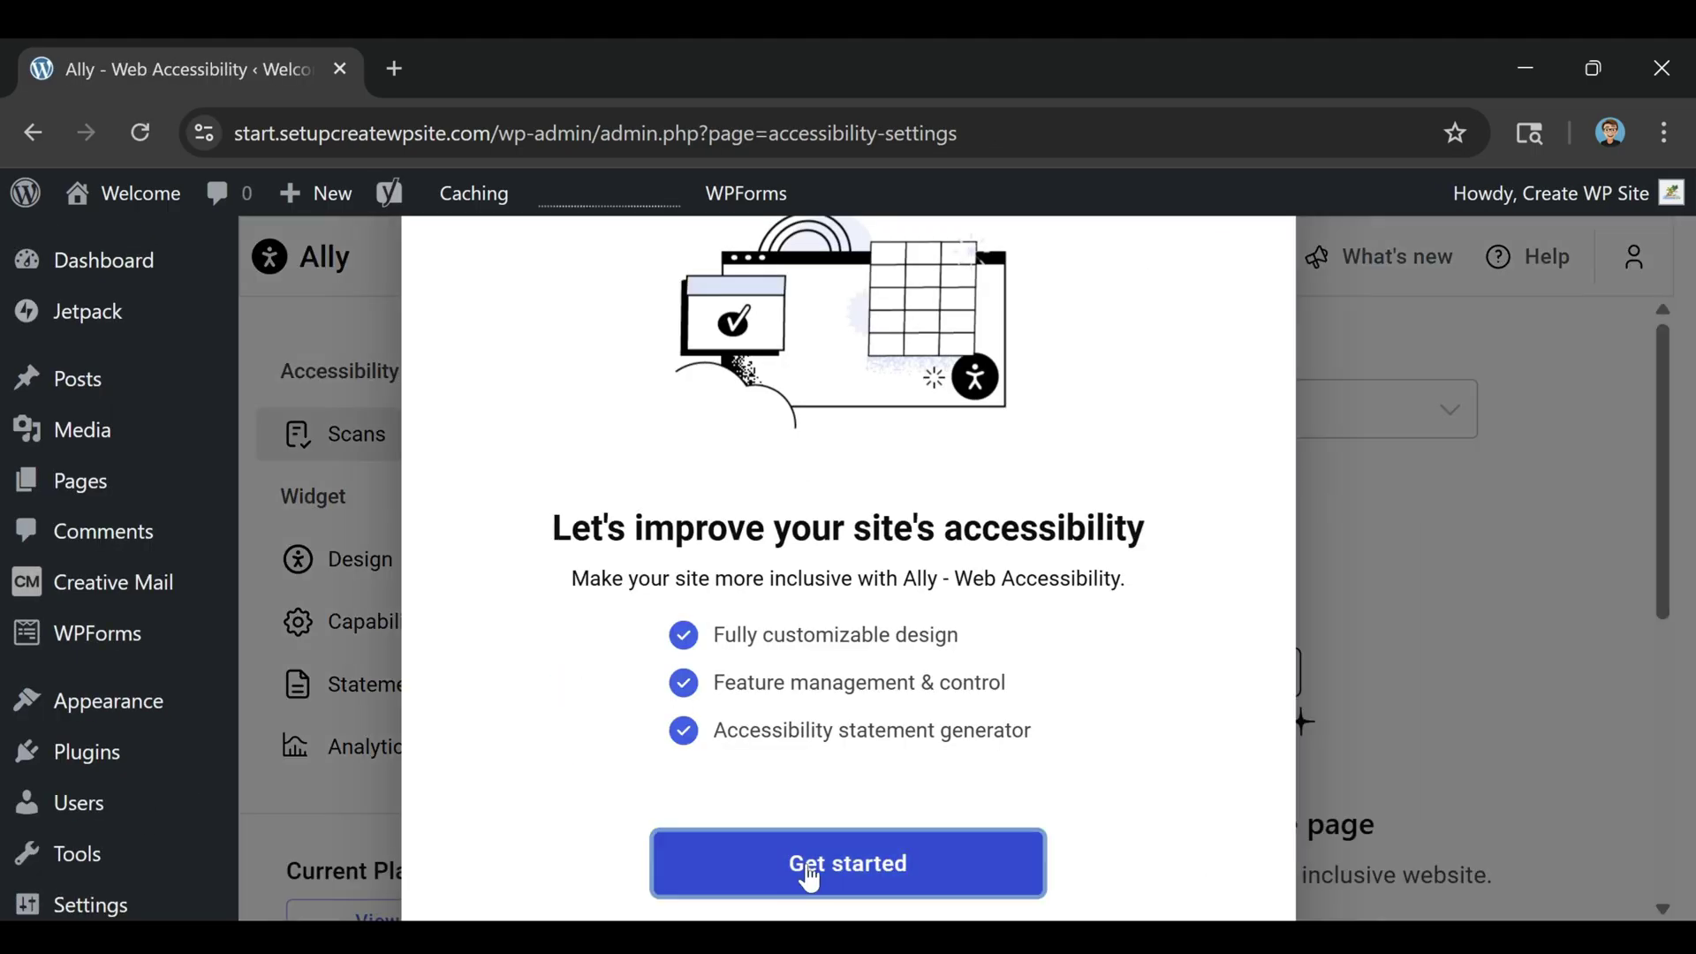
# - Connect Ally to a newly created Elementor account and dismiss the 'You're all set' message
pyautogui.click(811, 870)
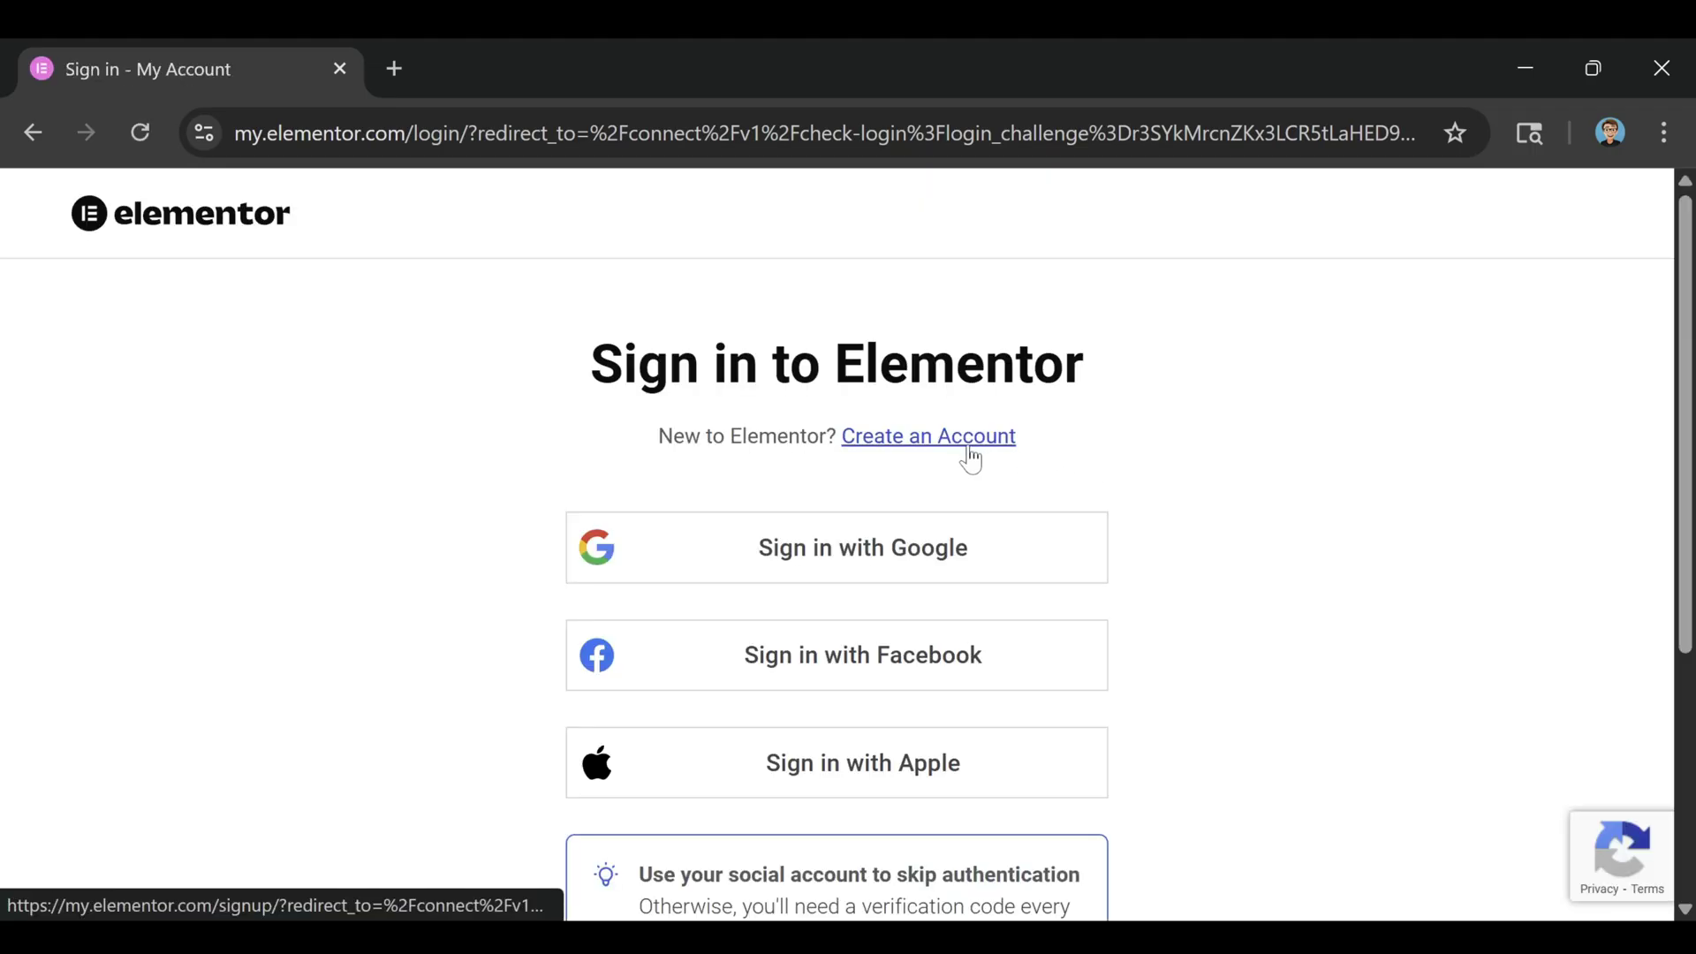
pyautogui.click(971, 439)
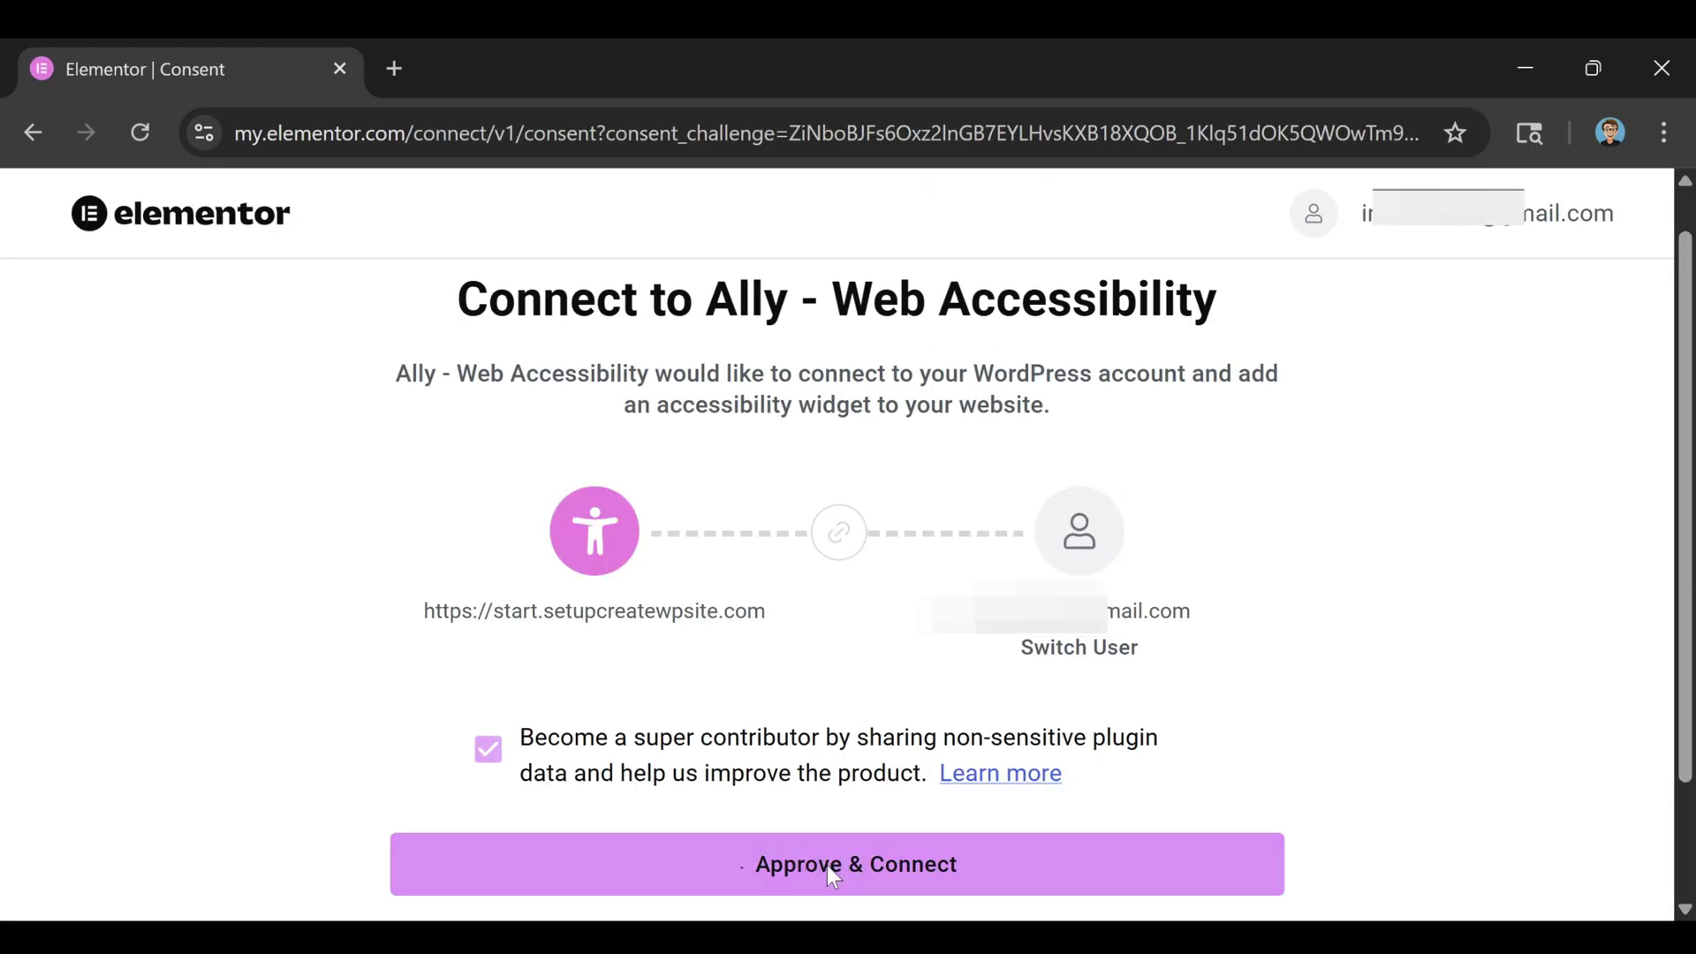
pyautogui.click(827, 866)
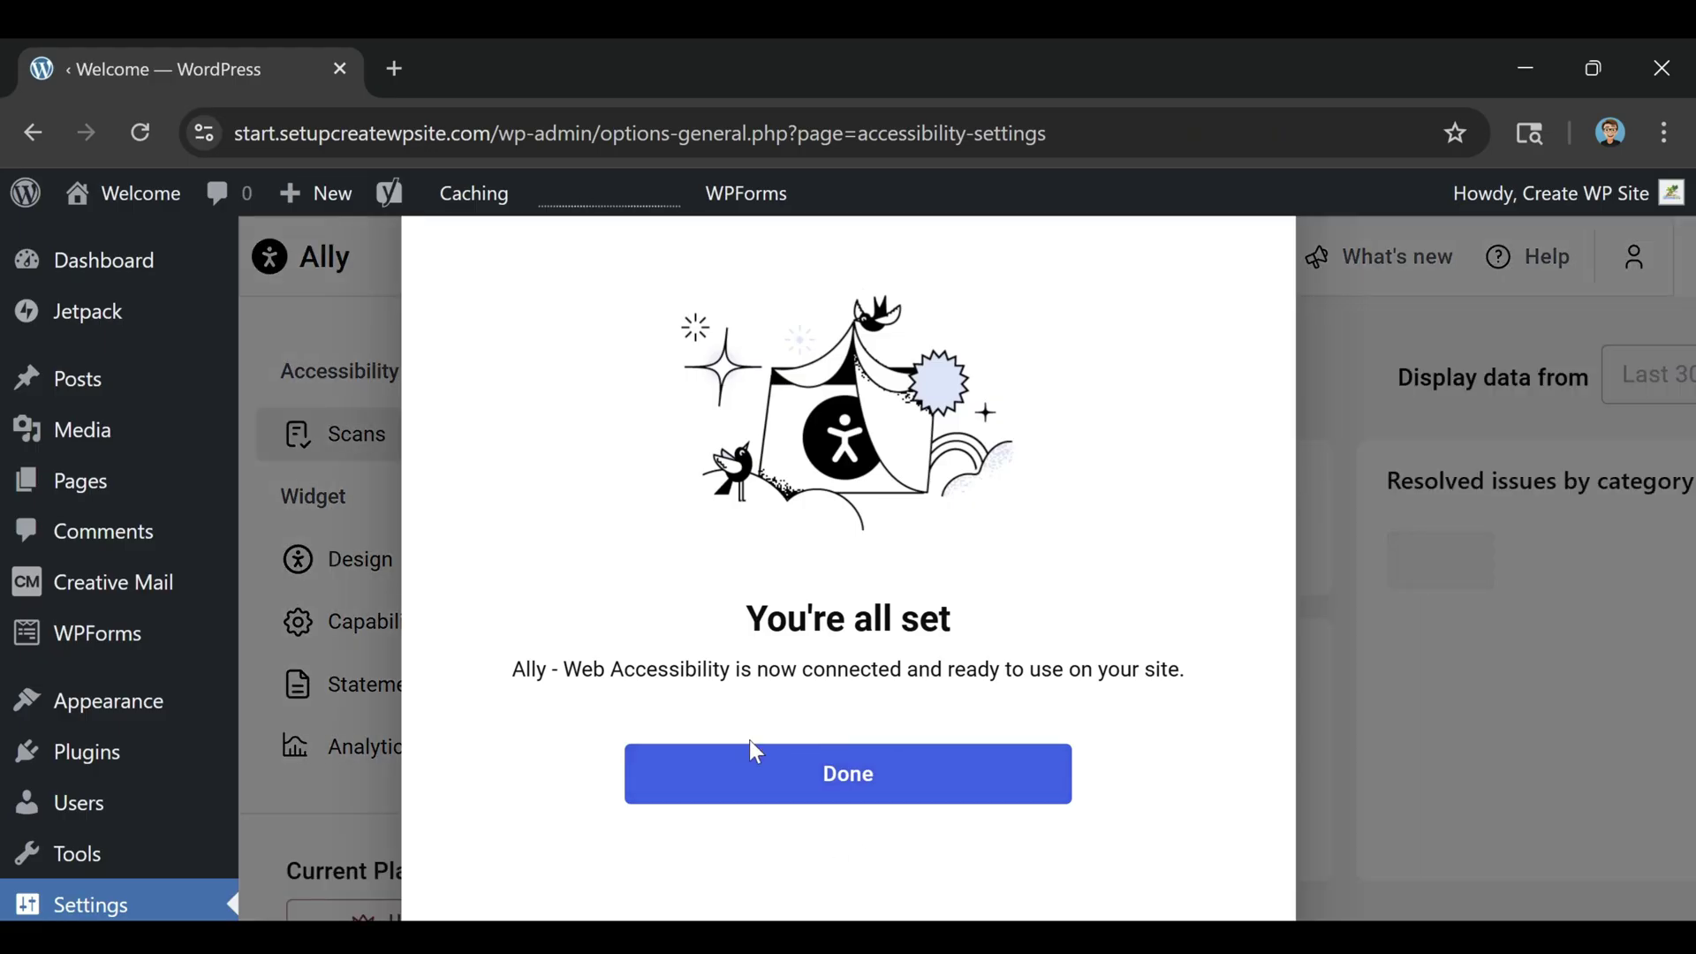
pyautogui.click(843, 789)
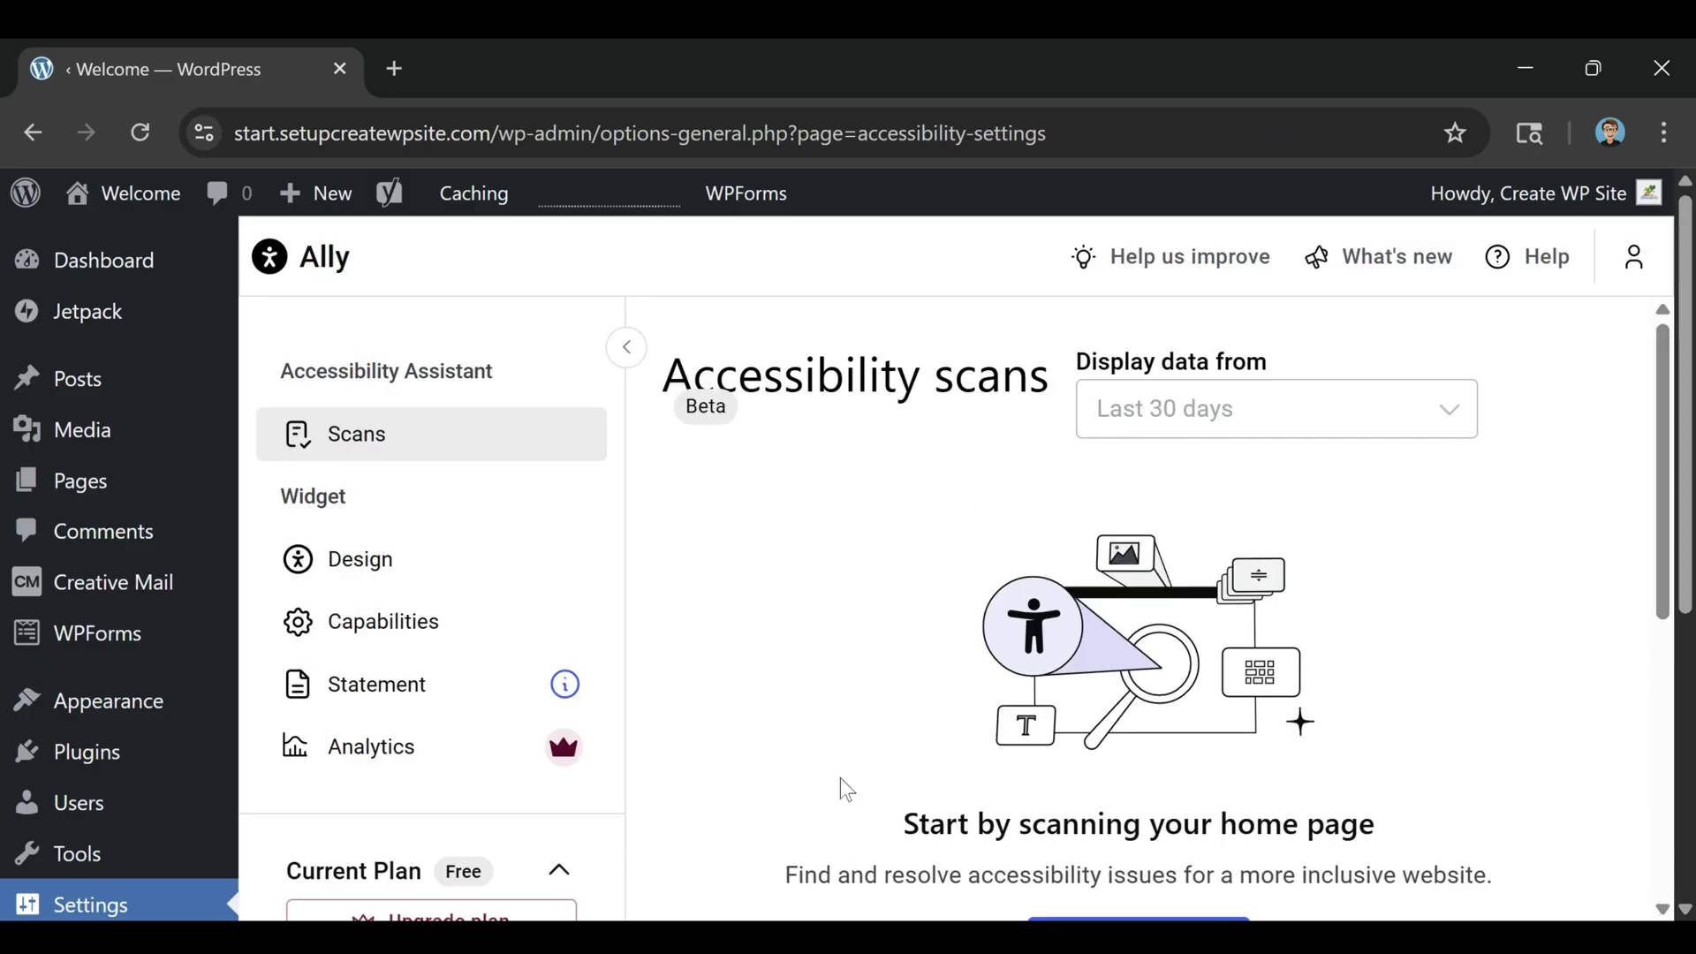
pyautogui.click(475, 558)
pyautogui.scroll(-3, 974, 535)
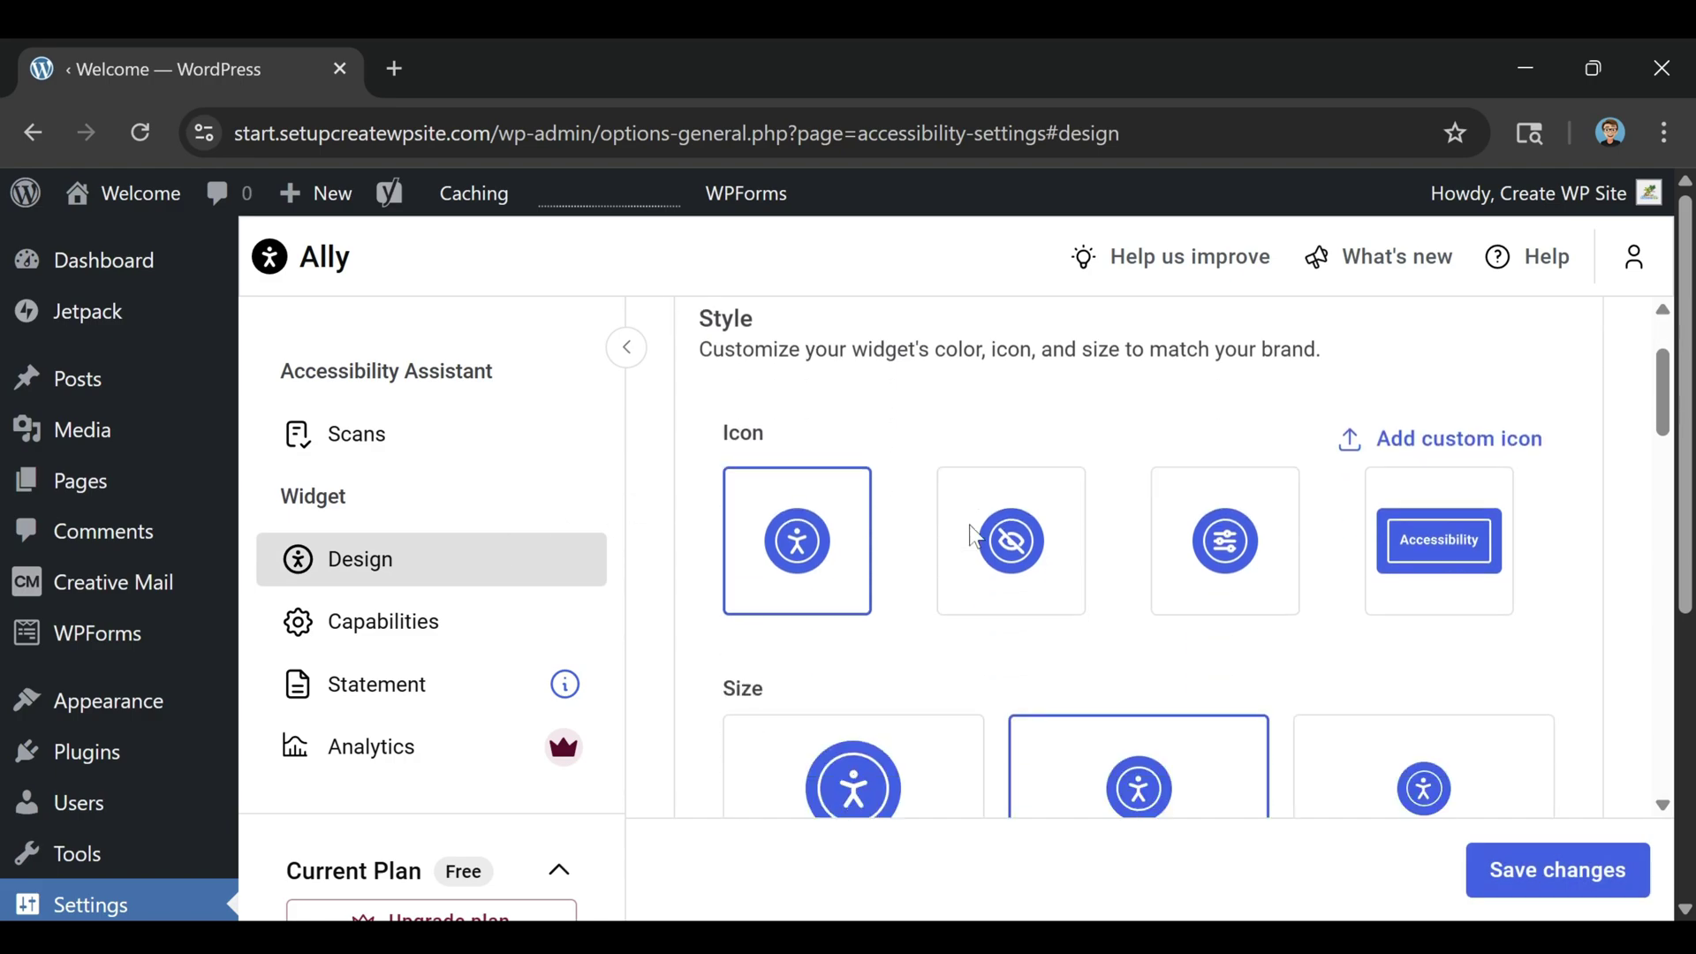
pyautogui.scroll(-7, 1480, 606)
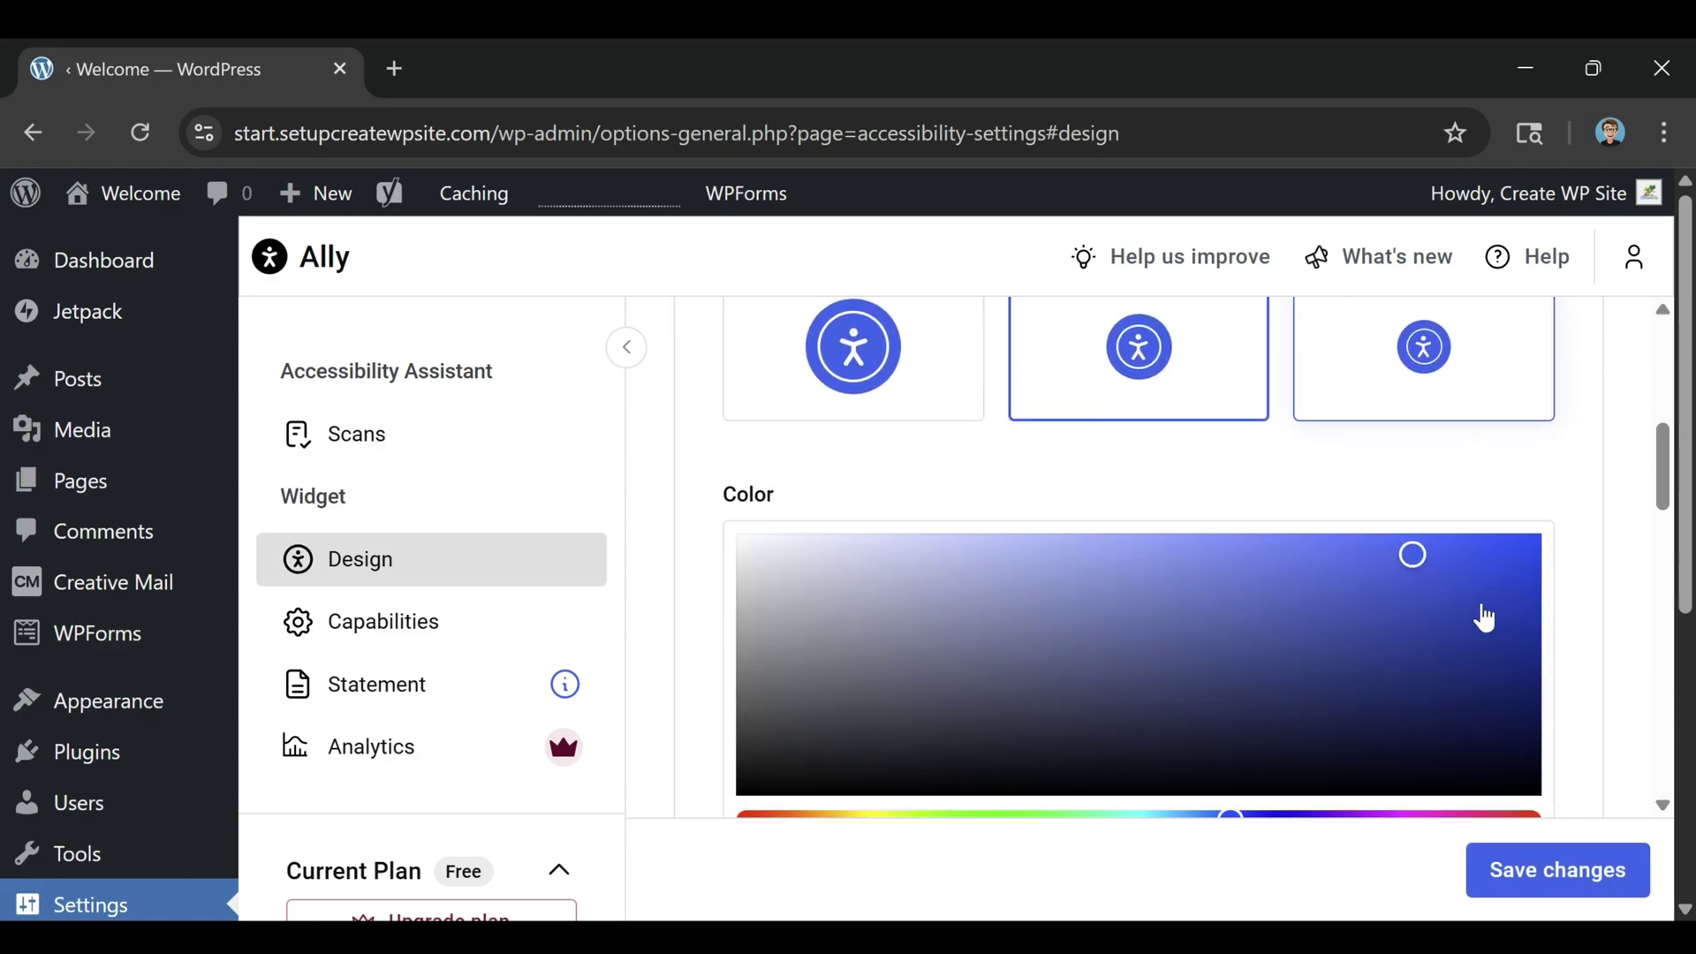
pyautogui.scroll(-2, 1480, 606)
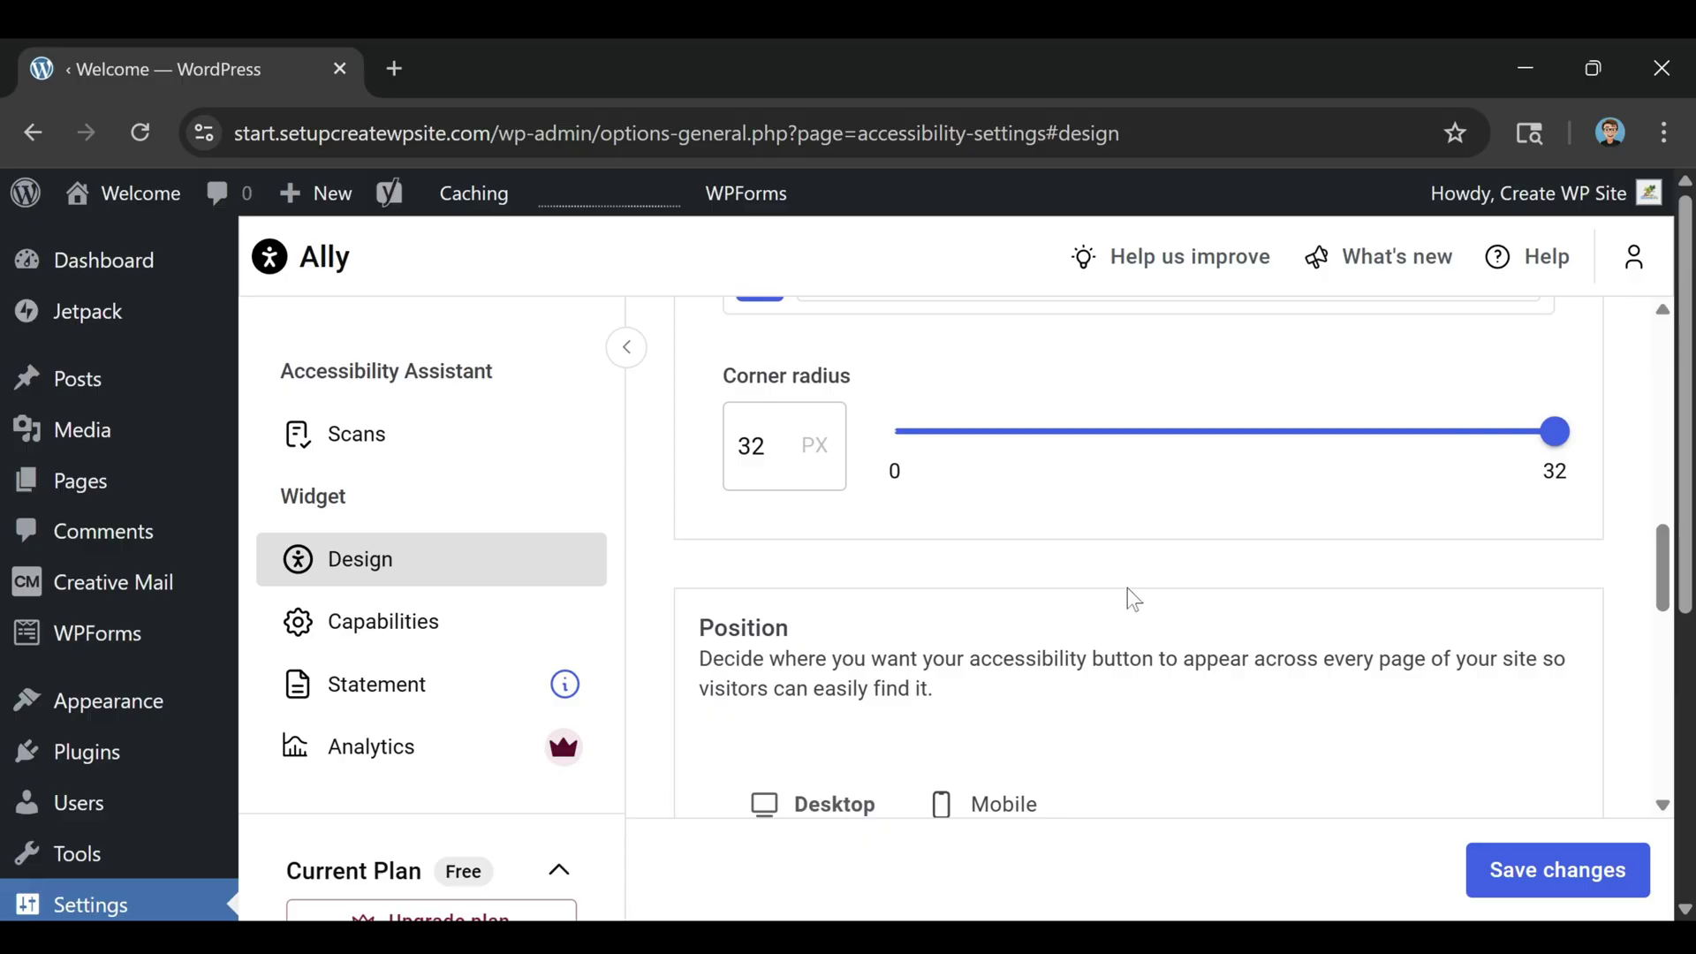
pyautogui.scroll(-5, 1127, 586)
pyautogui.scroll(-5, 1016, 426)
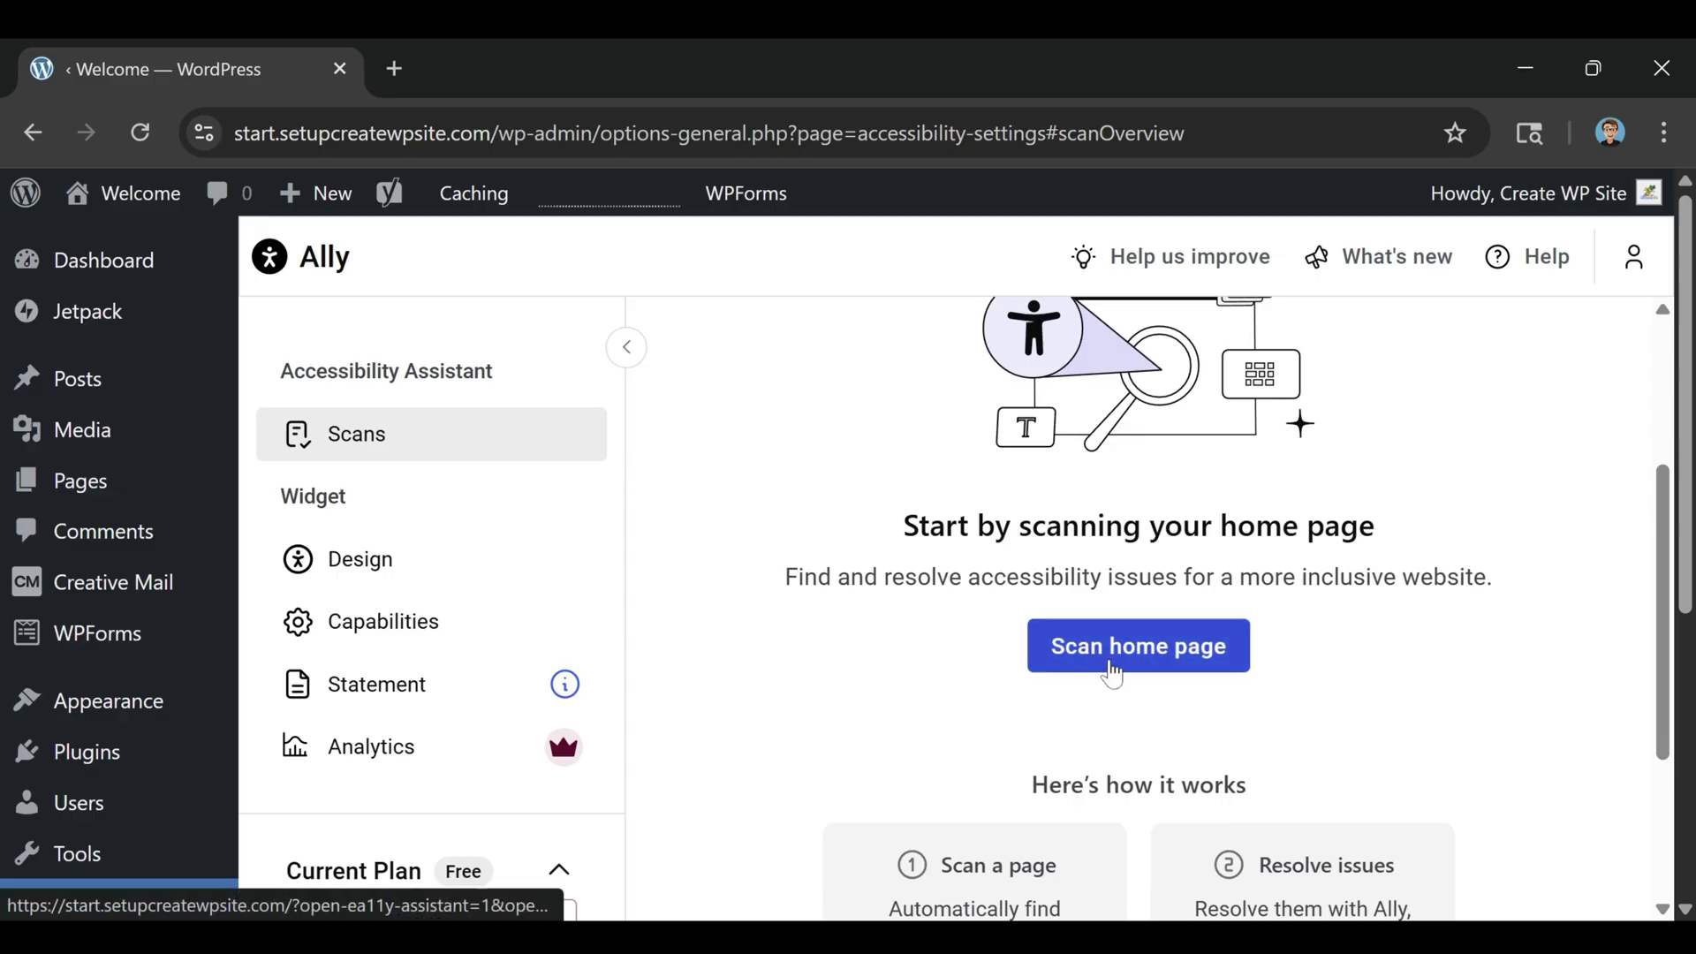
pyautogui.click(1086, 658)
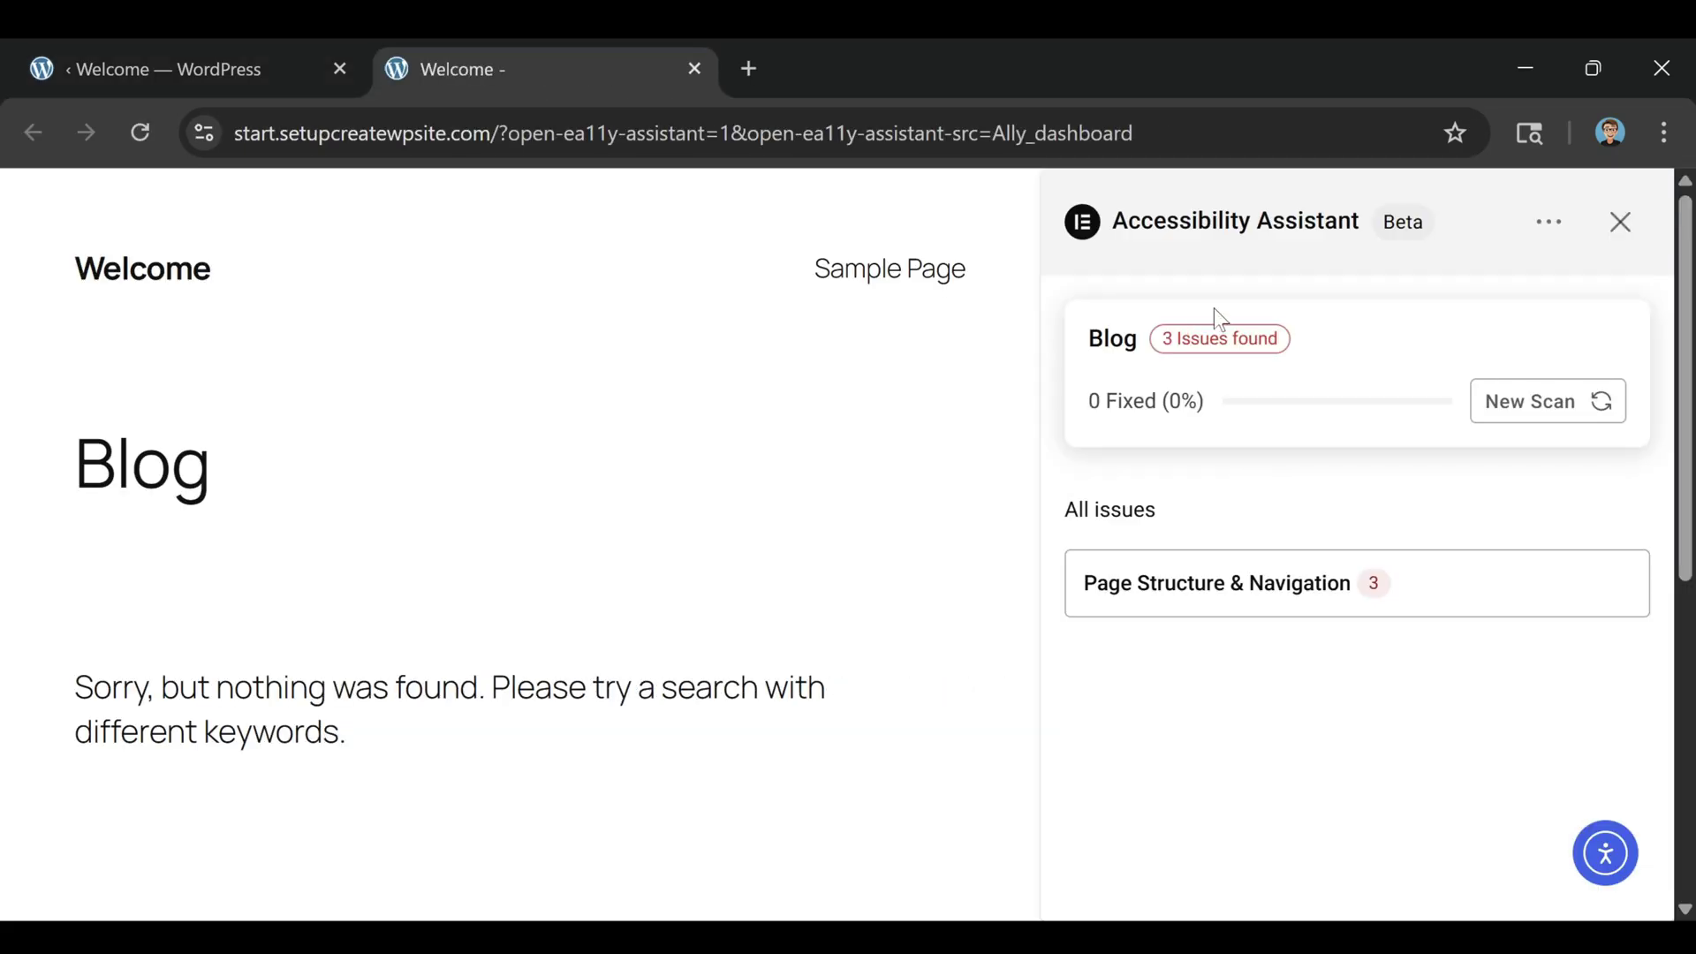
# - List Page Structure & Navigation issues, expand the first Duplicate Navigation Labels issue and view its example
pyautogui.click(1252, 593)
pyautogui.click(1632, 410)
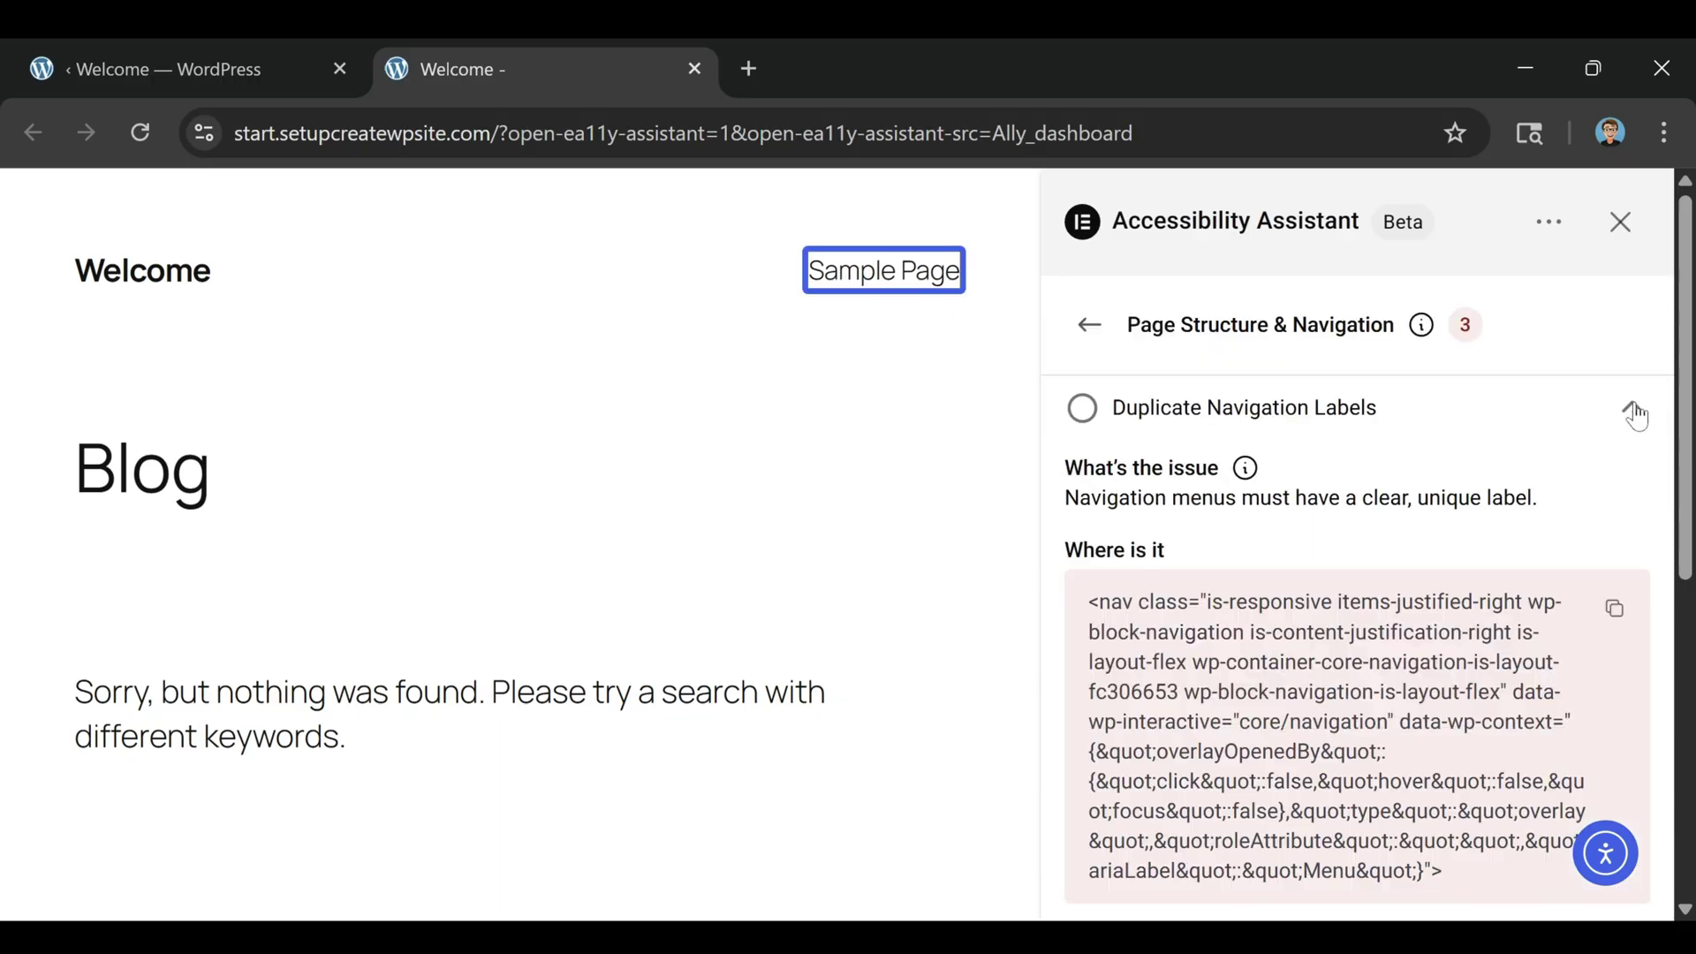
pyautogui.scroll(-2, 1590, 422)
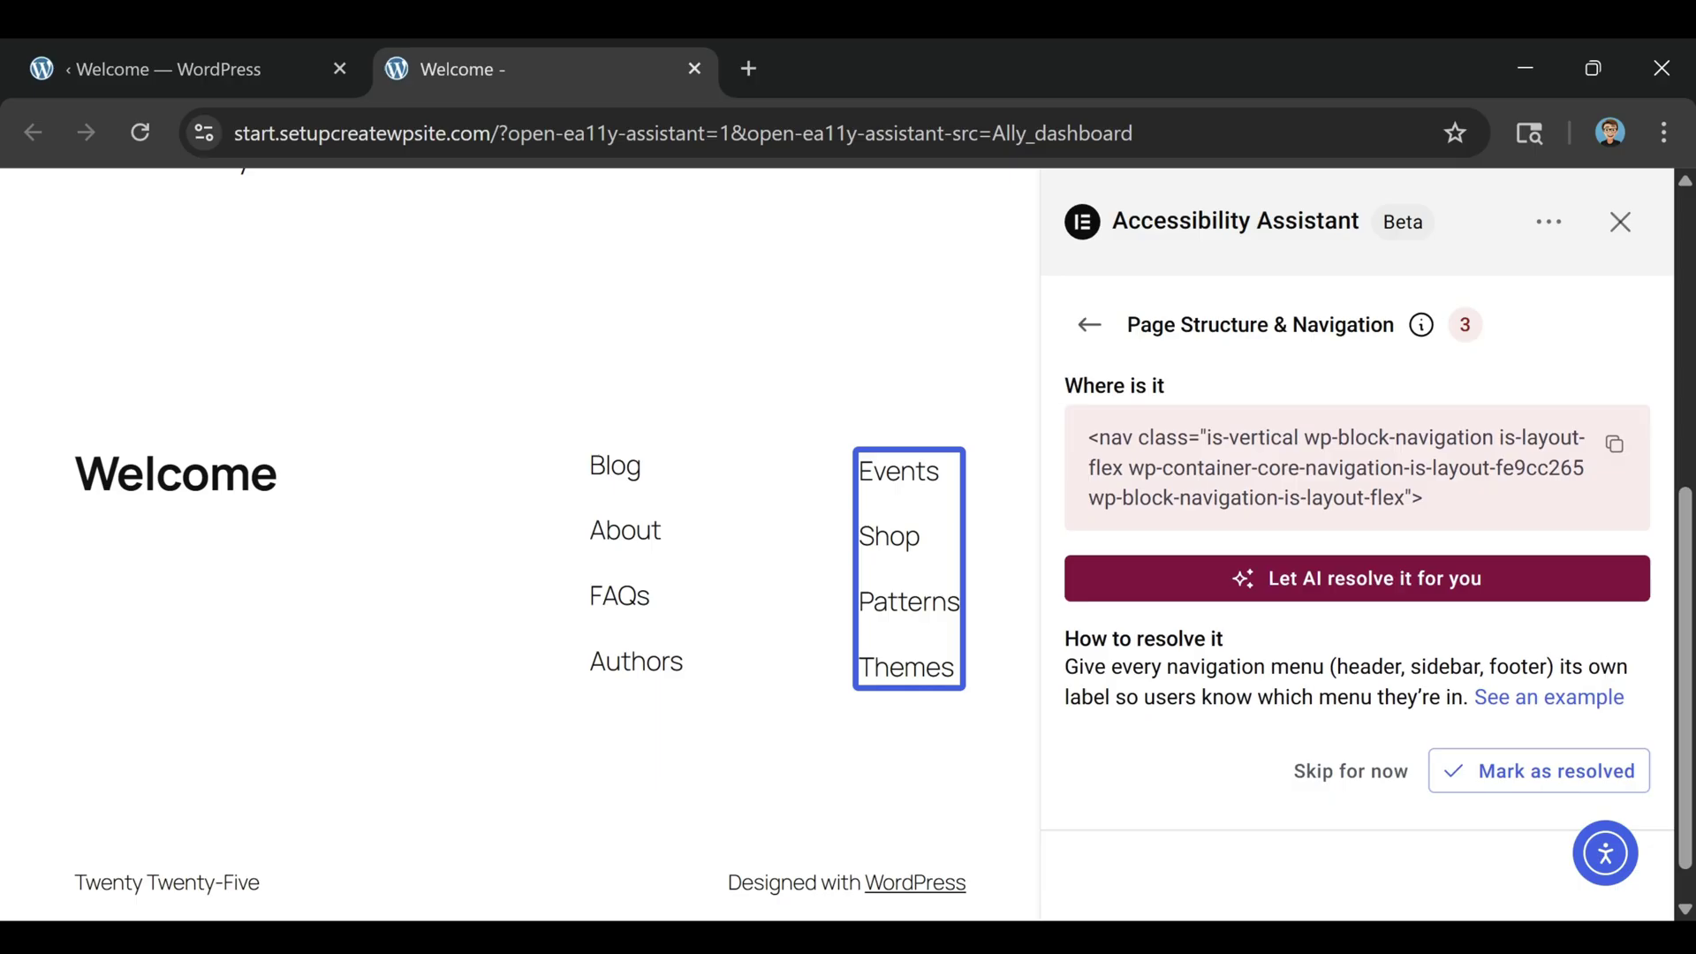
pyautogui.click(1548, 697)
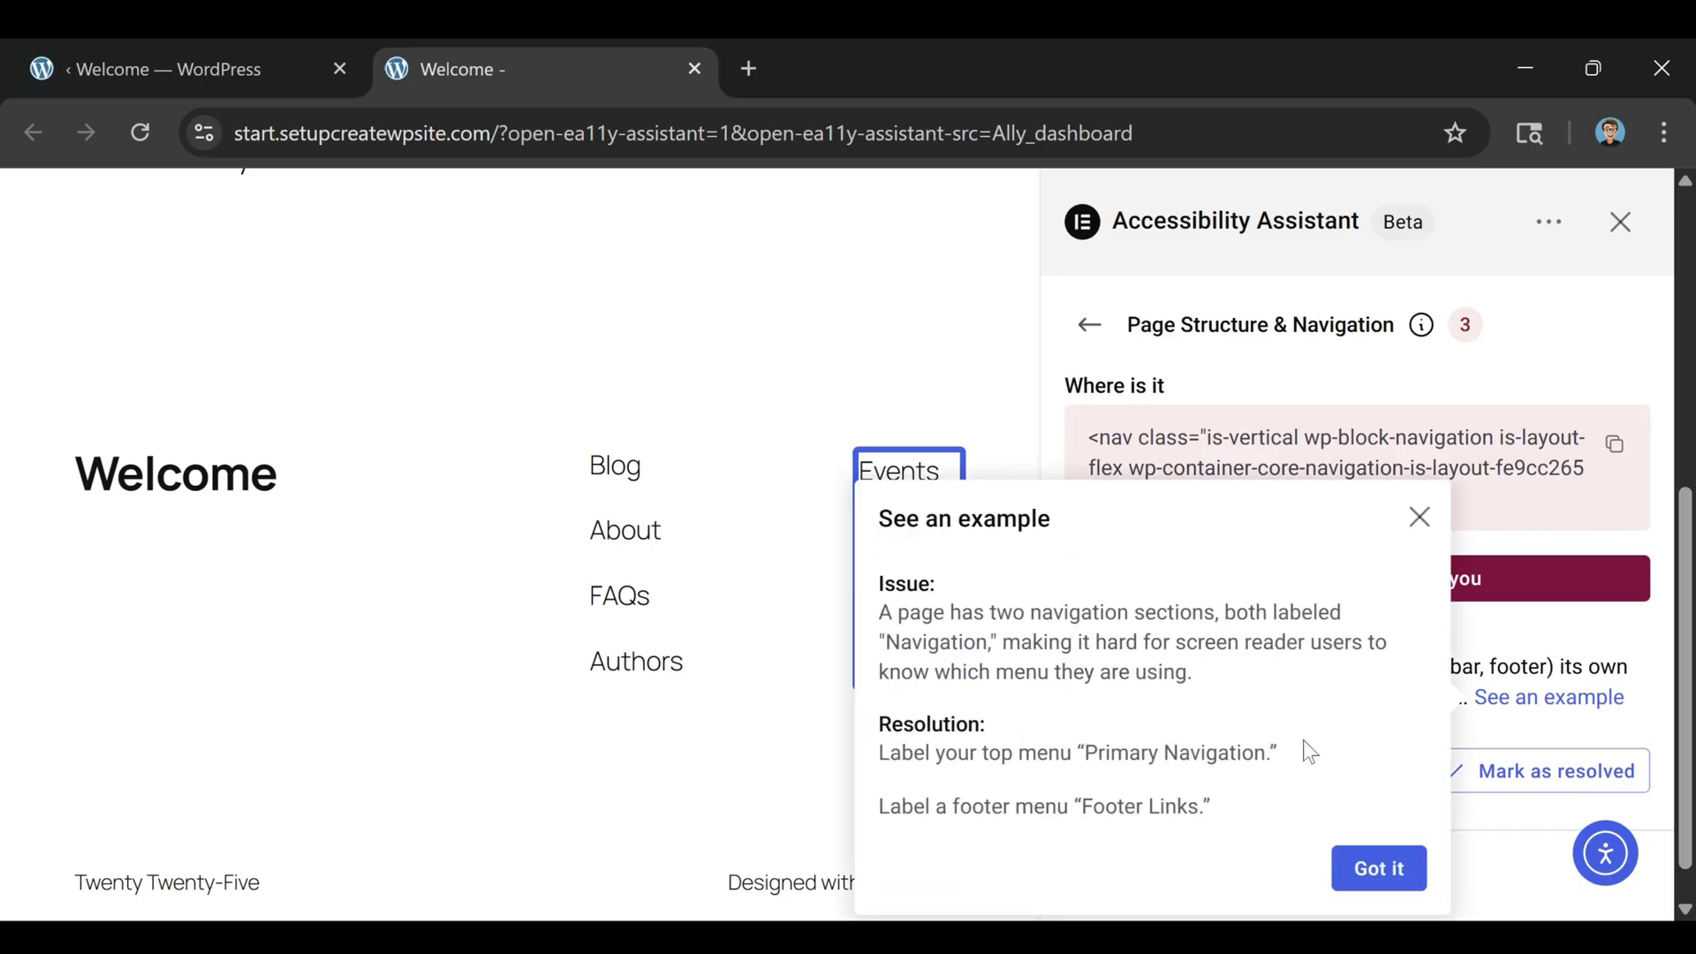
pyautogui.click(1395, 852)
# - Try Let AI resolve on the issue and open the Ally plan upgrade options
pyautogui.click(1314, 608)
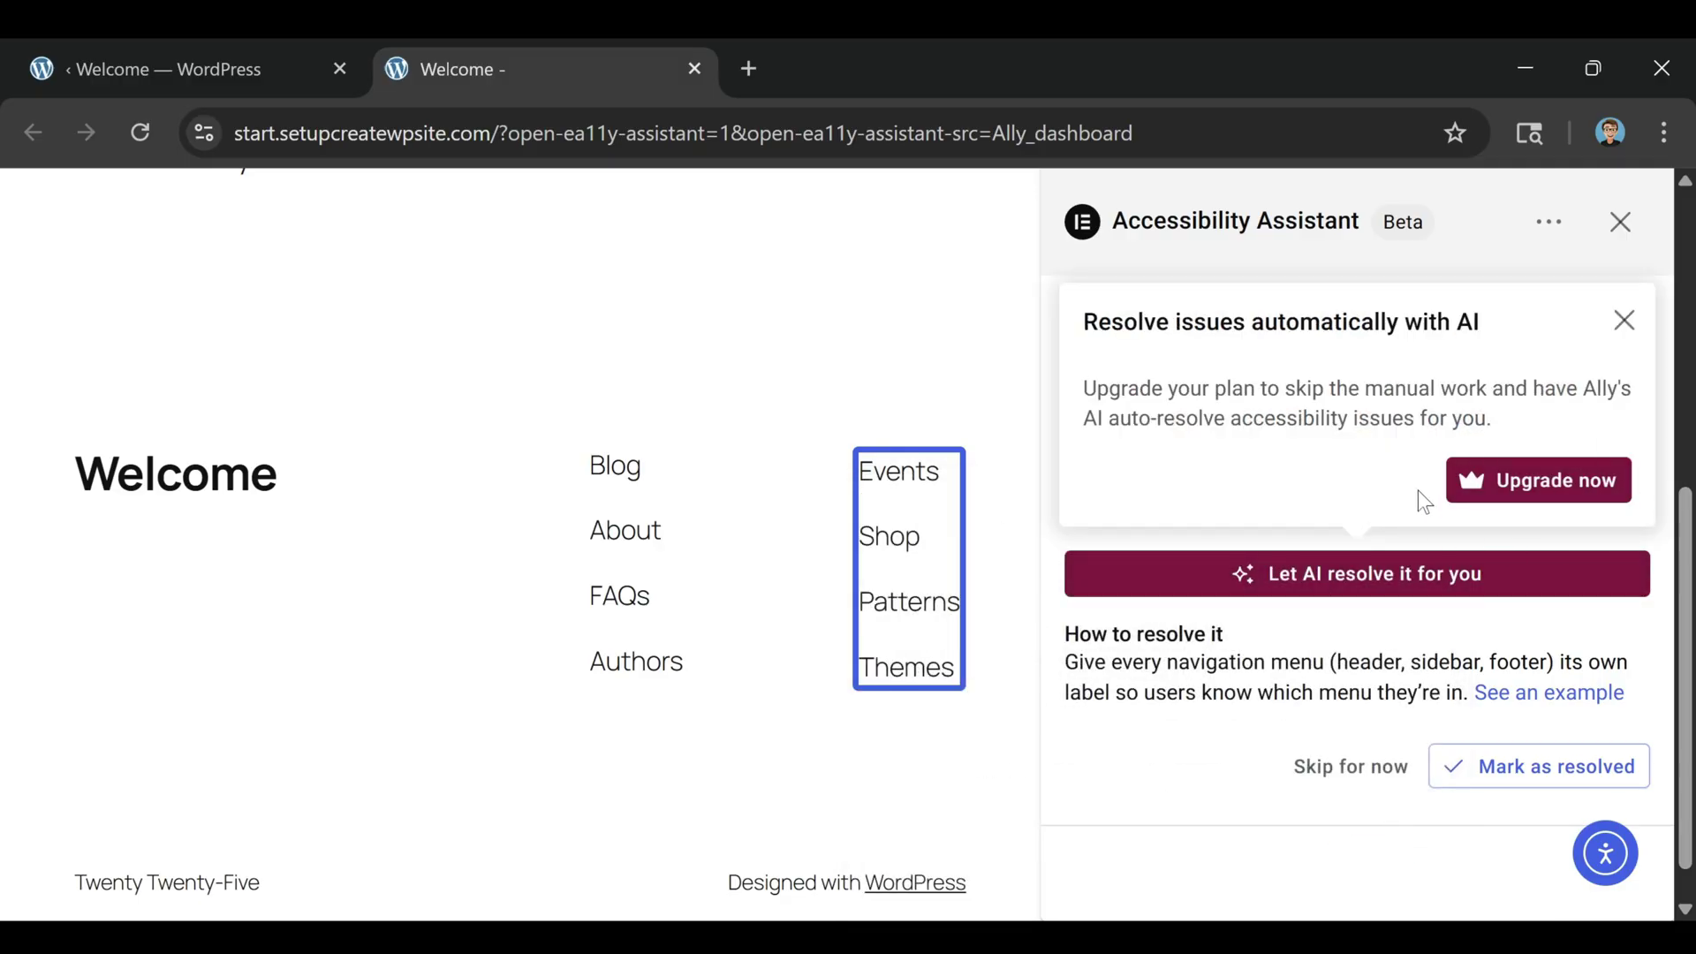
pyautogui.click(1528, 493)
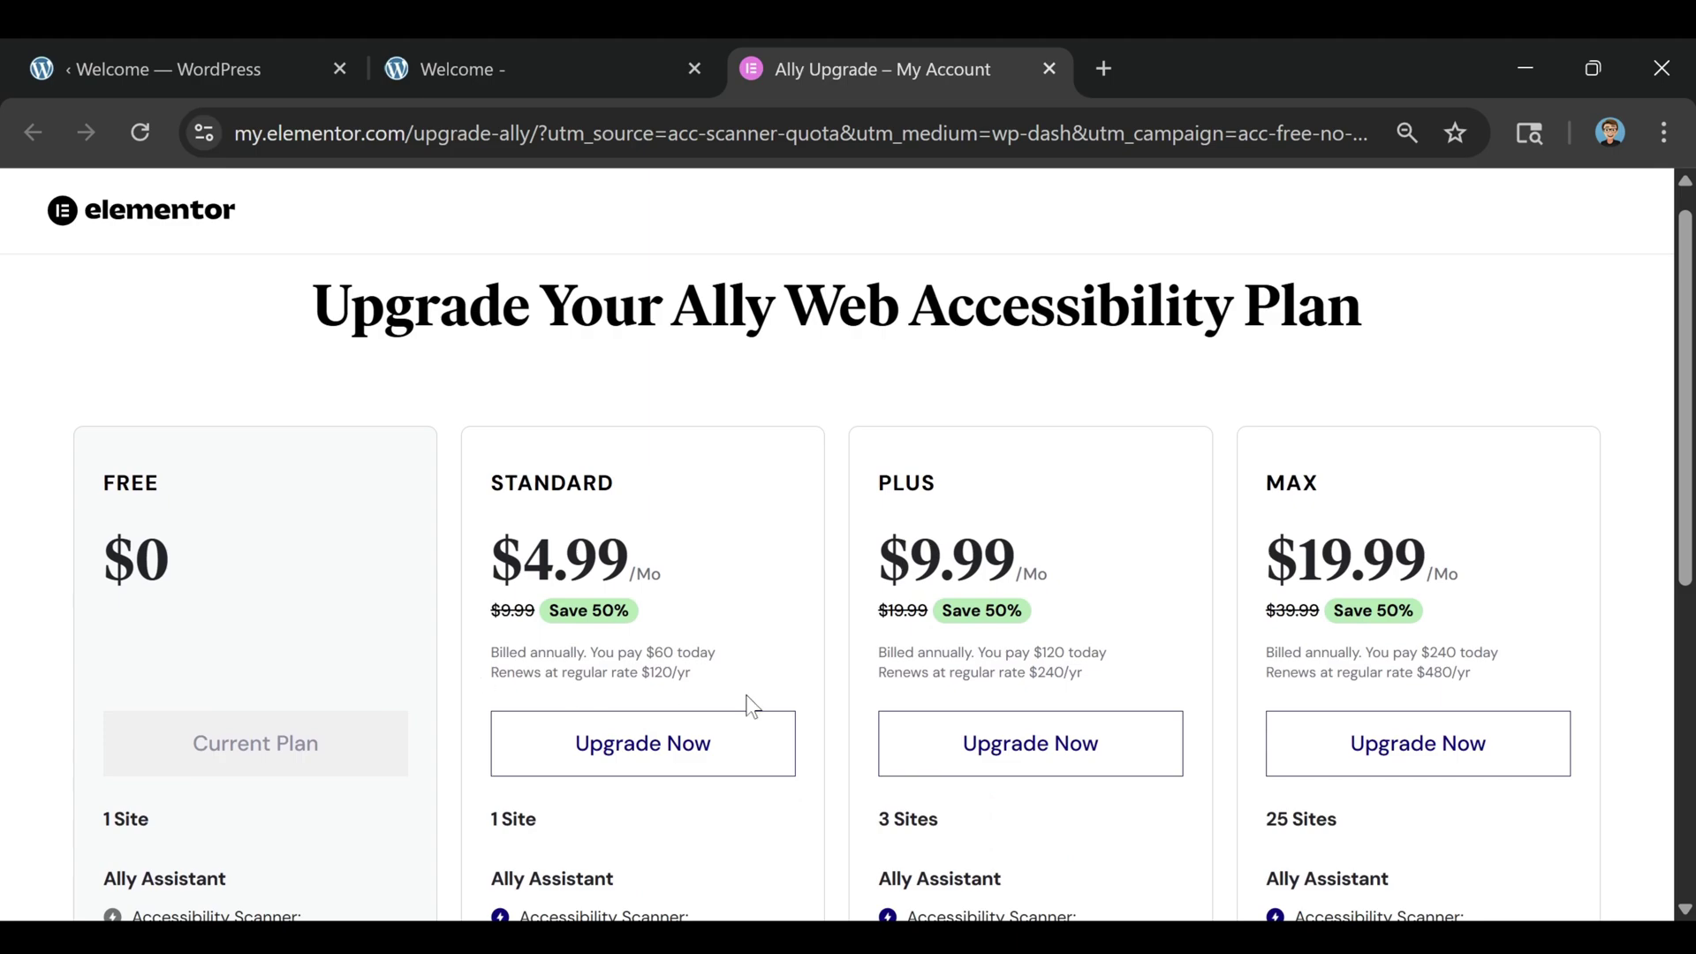
pyautogui.scroll(-2, 1440, 687)
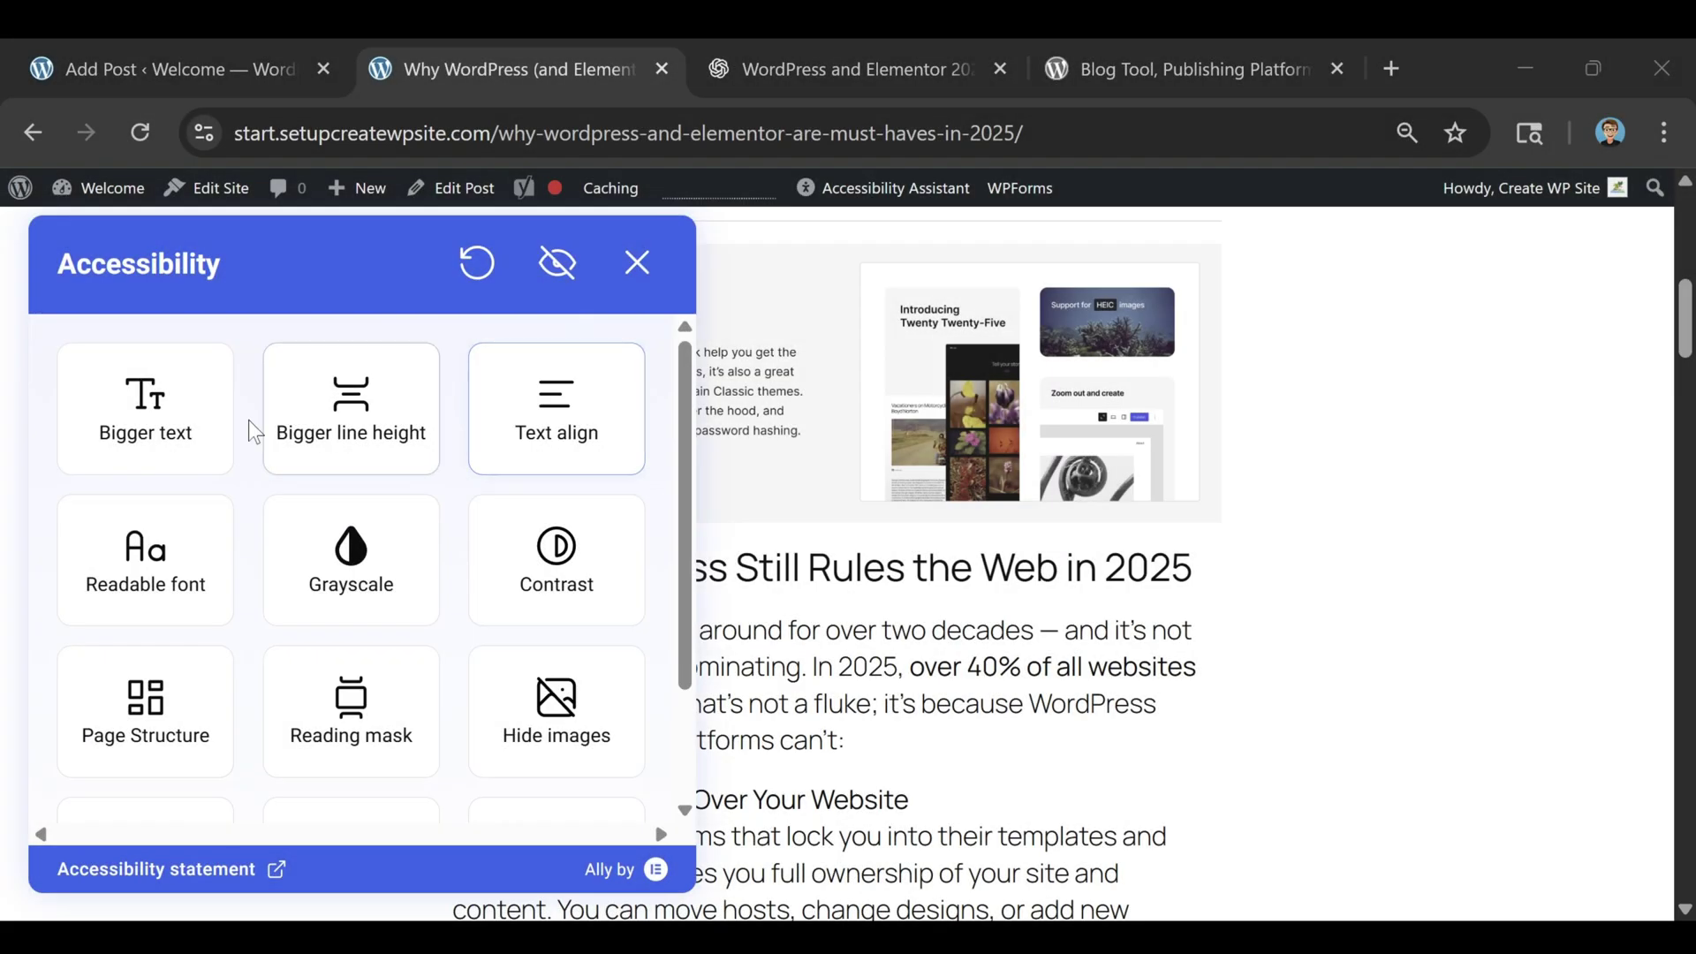
# - Cycle Bigger text through 1.25x, 1.5x, 1.75x and 2x, then back to normal
pyautogui.click(152, 431)
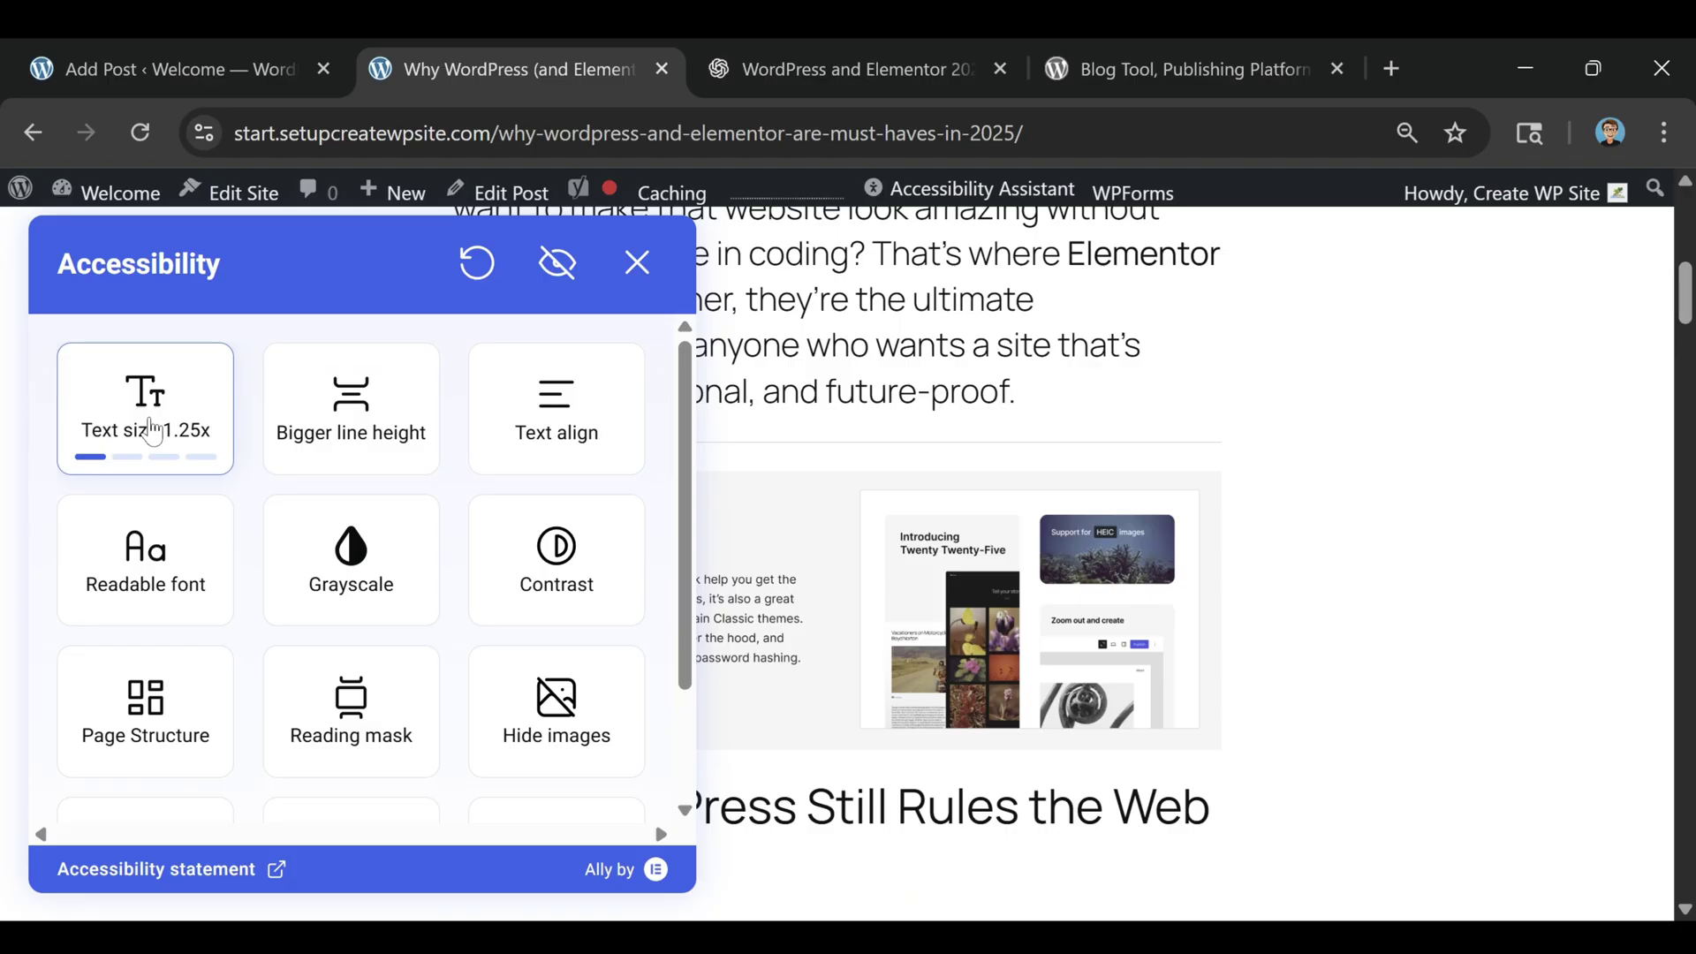
pyautogui.click(152, 432)
pyautogui.click(152, 432)
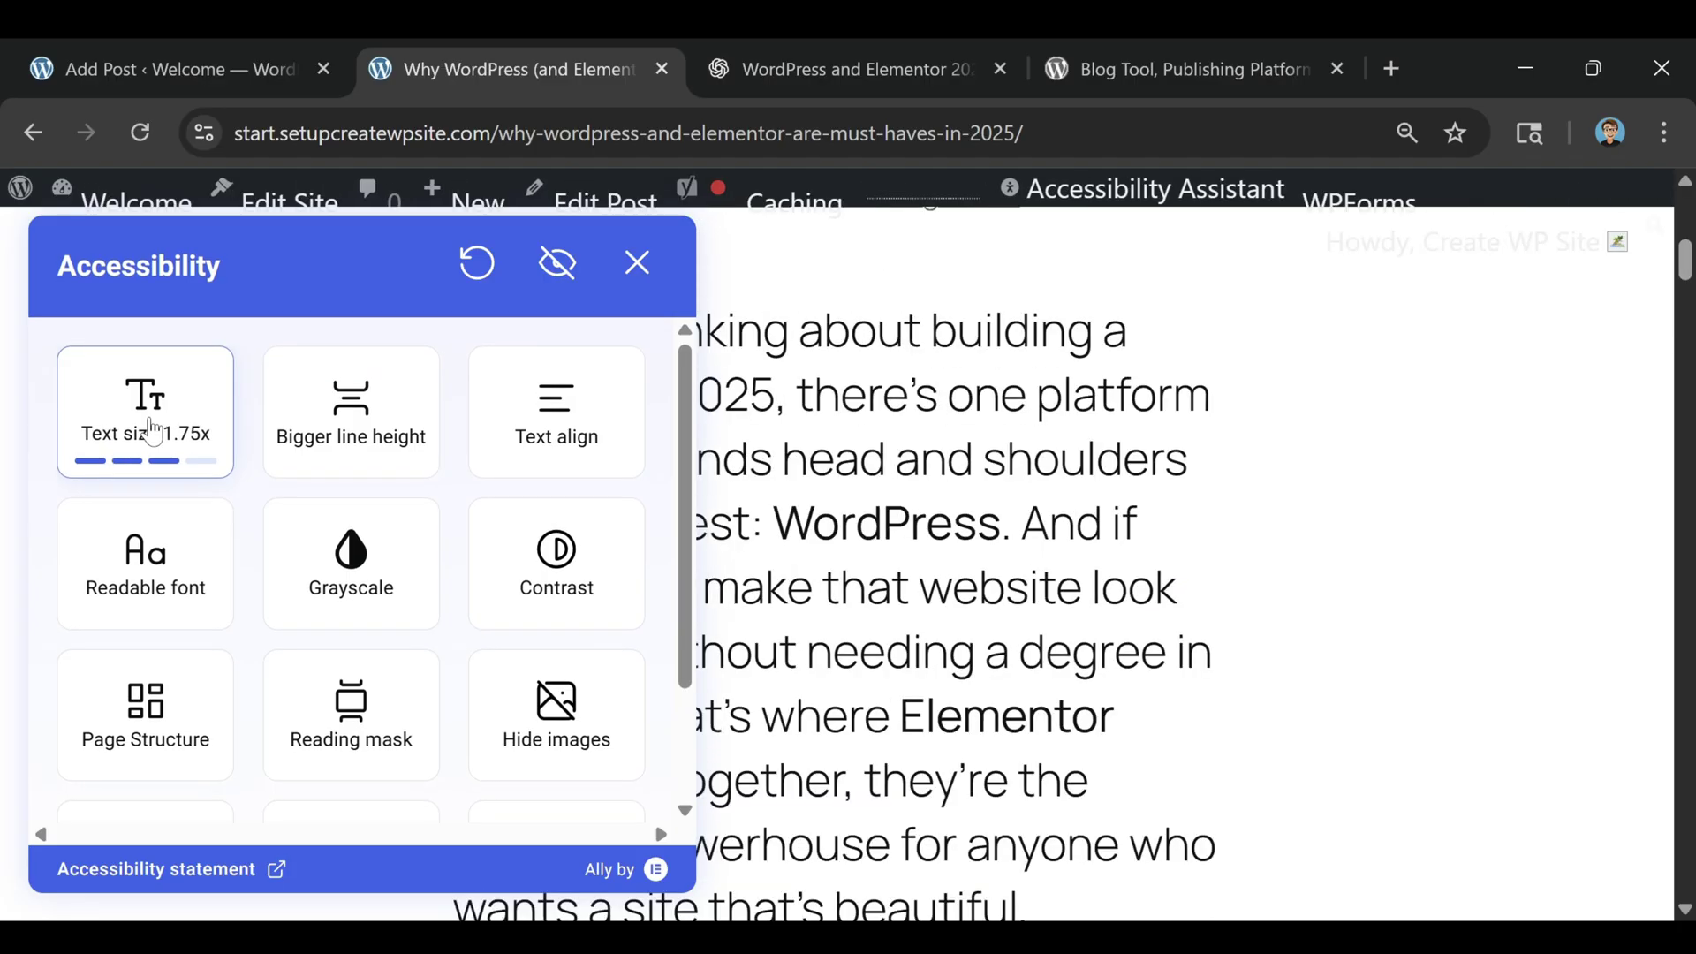
pyautogui.click(152, 430)
pyautogui.click(152, 429)
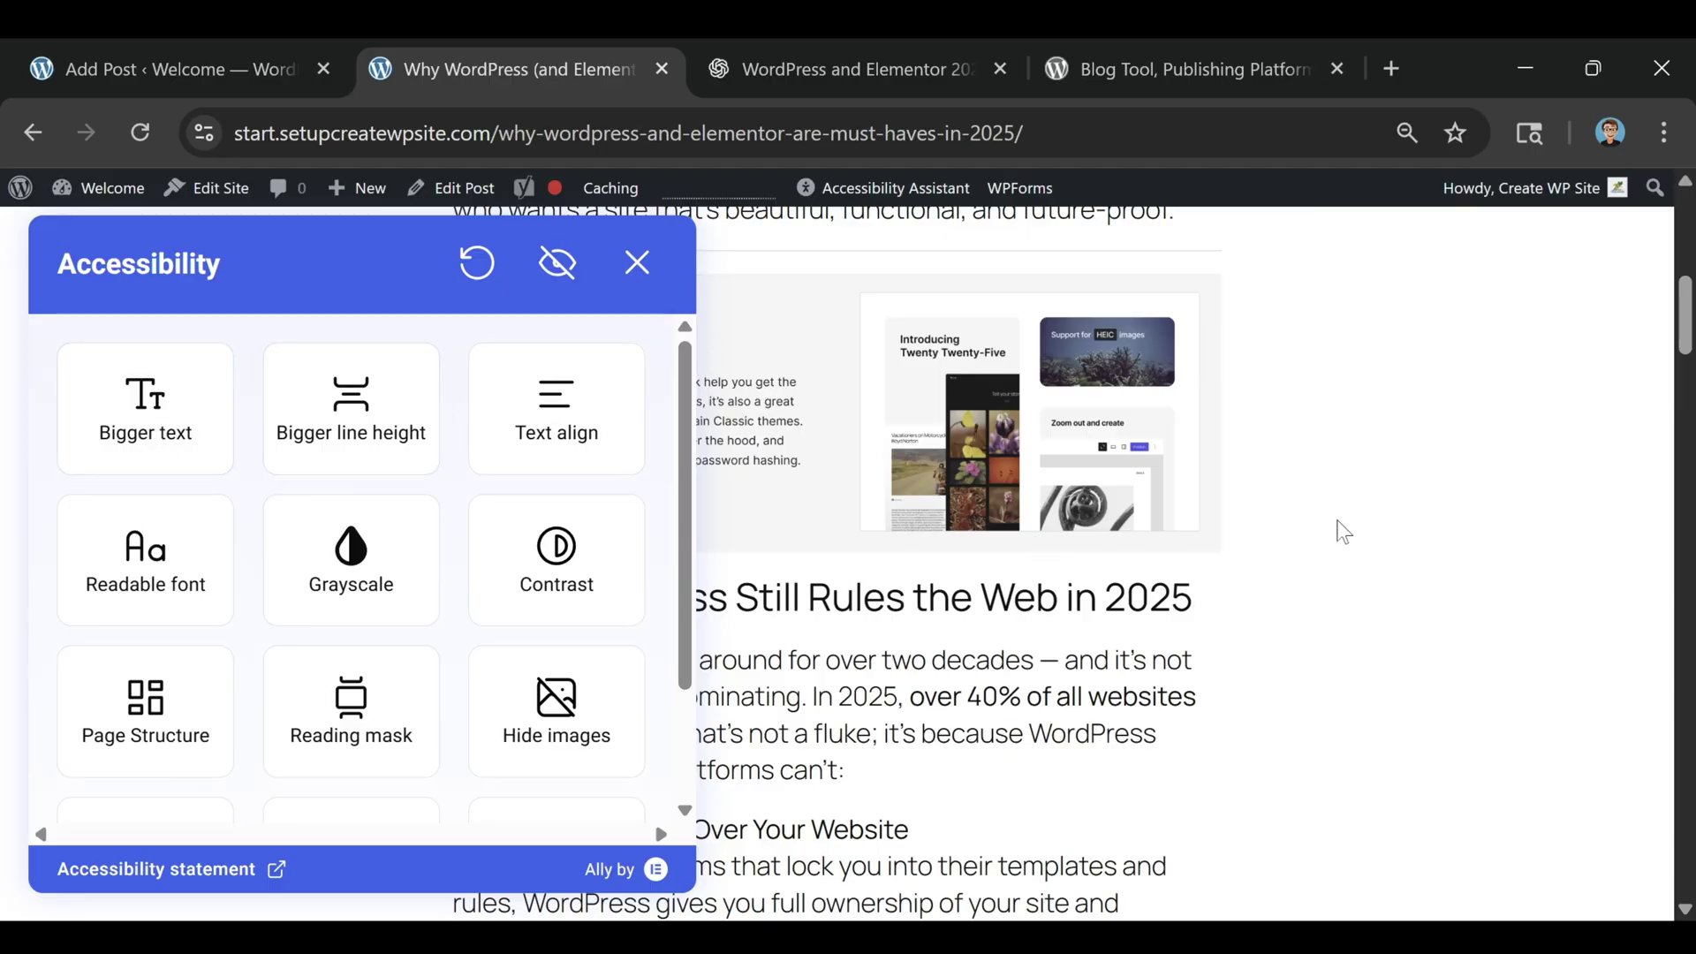
# - Cycle Bigger line height through 1.3x, 1.6x and 2x, then back to normal
pyautogui.click(324, 436)
pyautogui.click(323, 436)
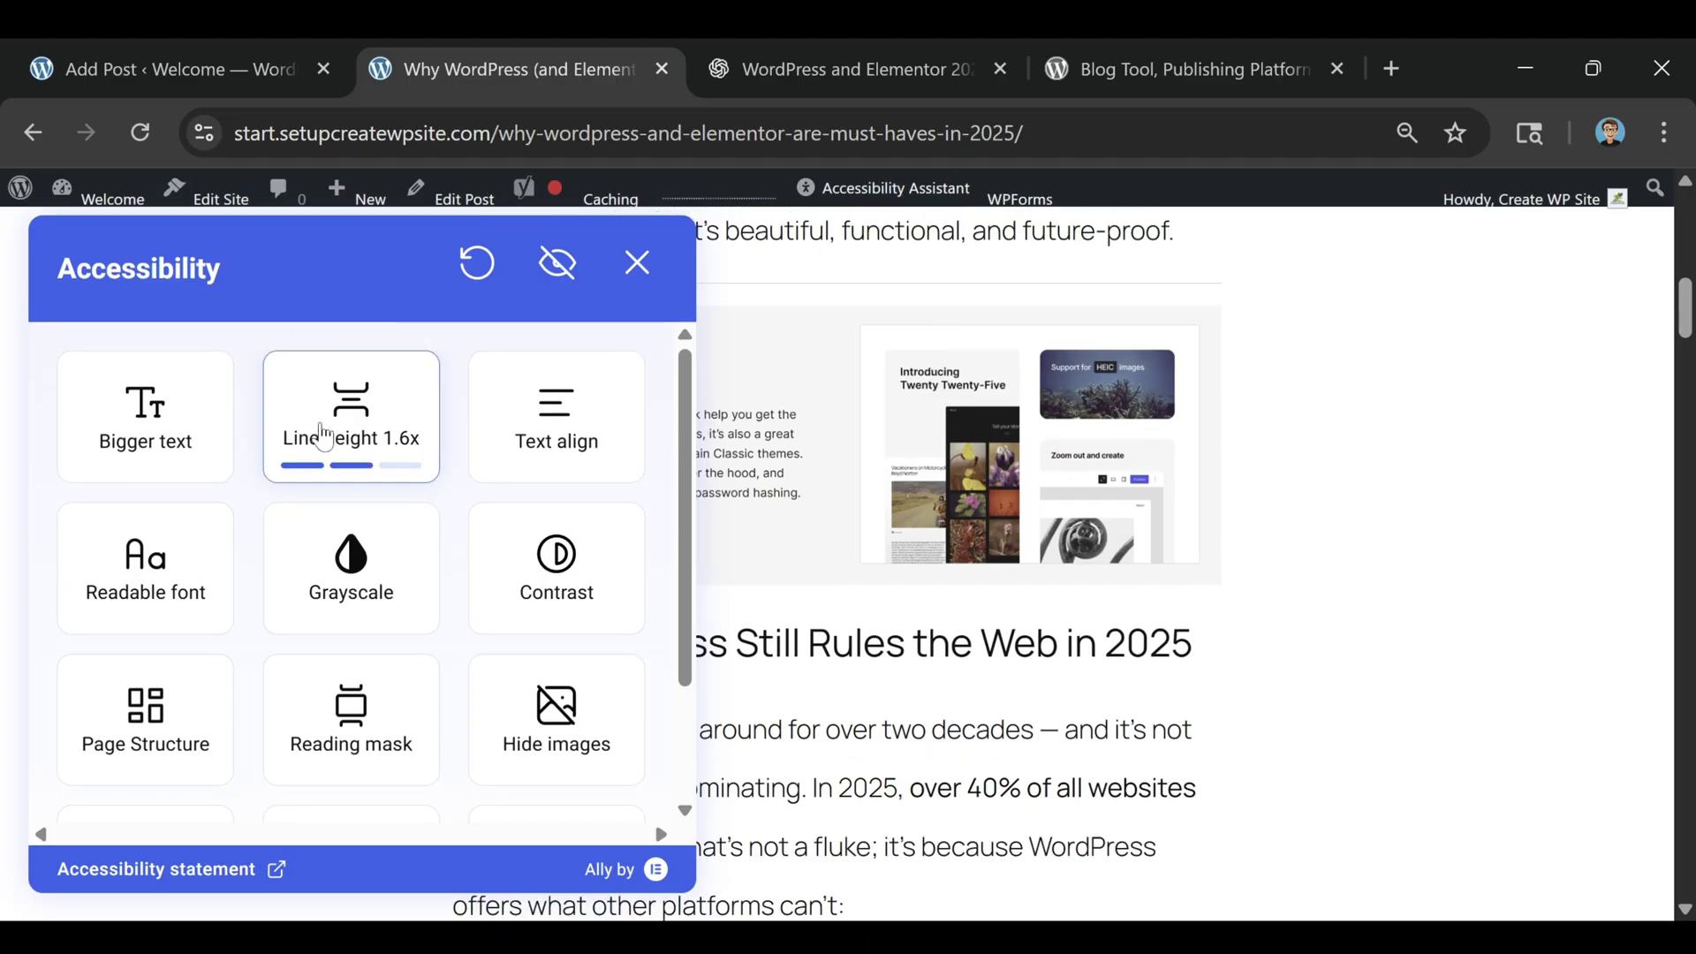
pyautogui.click(323, 437)
pyautogui.click(323, 437)
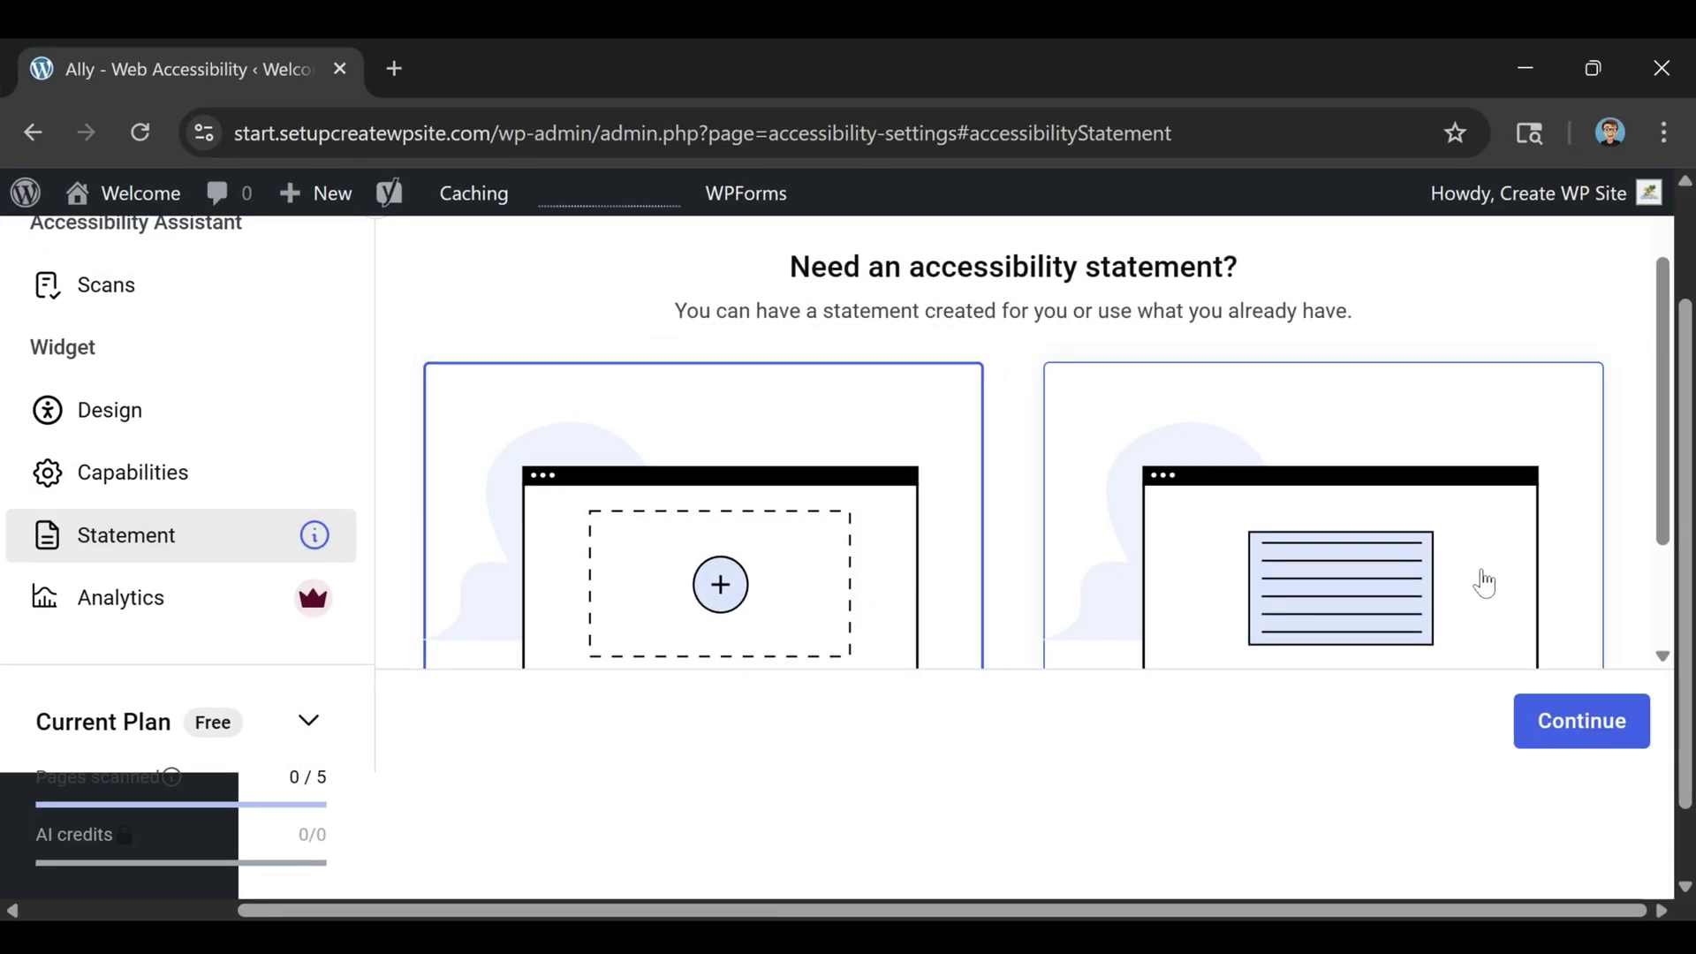
# - Generate a new statement and page for Create WP Site with website createwpsite.com and the business email
pyautogui.scroll(-2, 1475, 575)
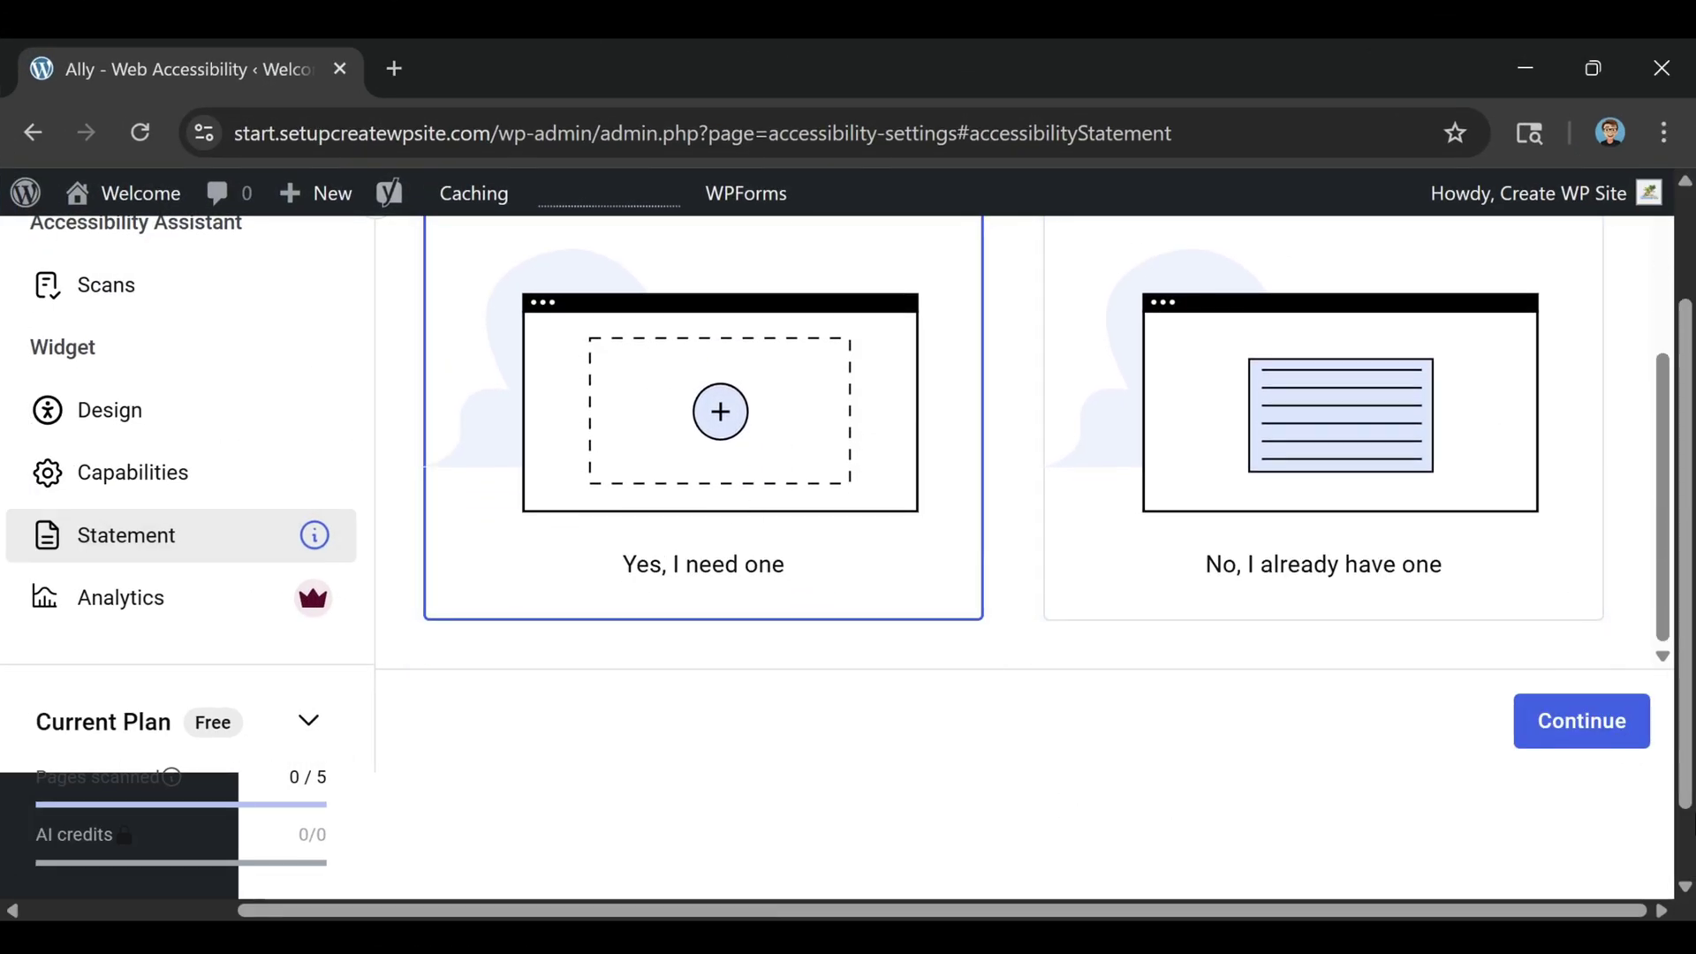
pyautogui.click(1586, 733)
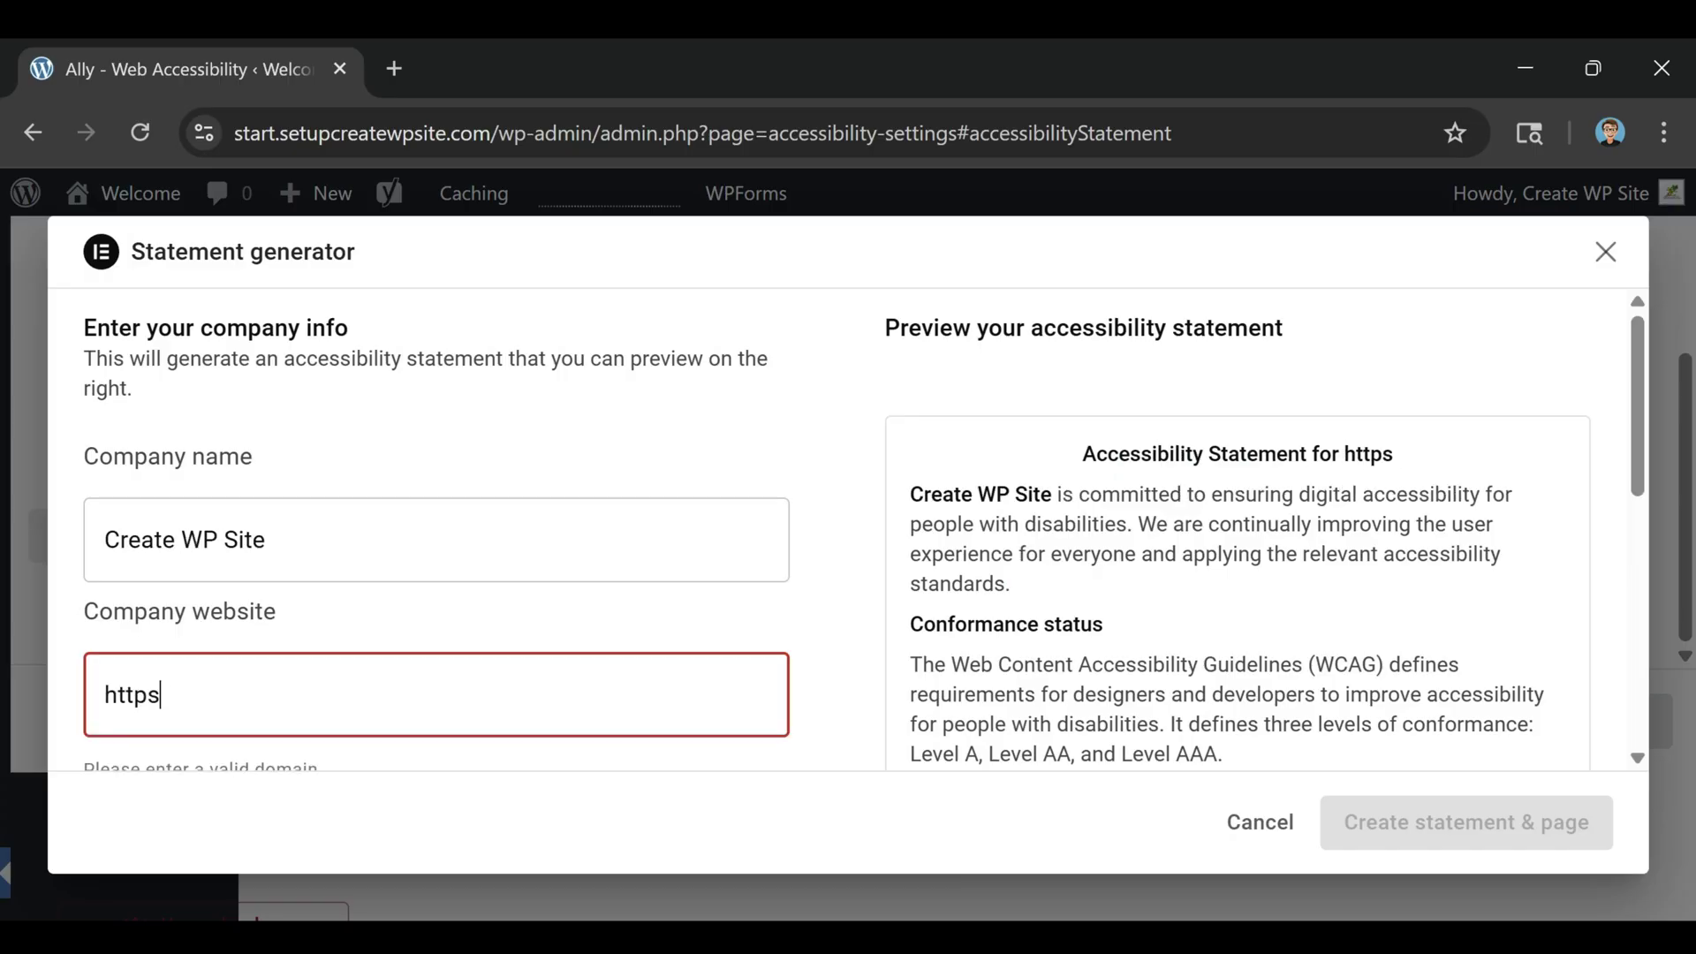
pyautogui.write('://crea')
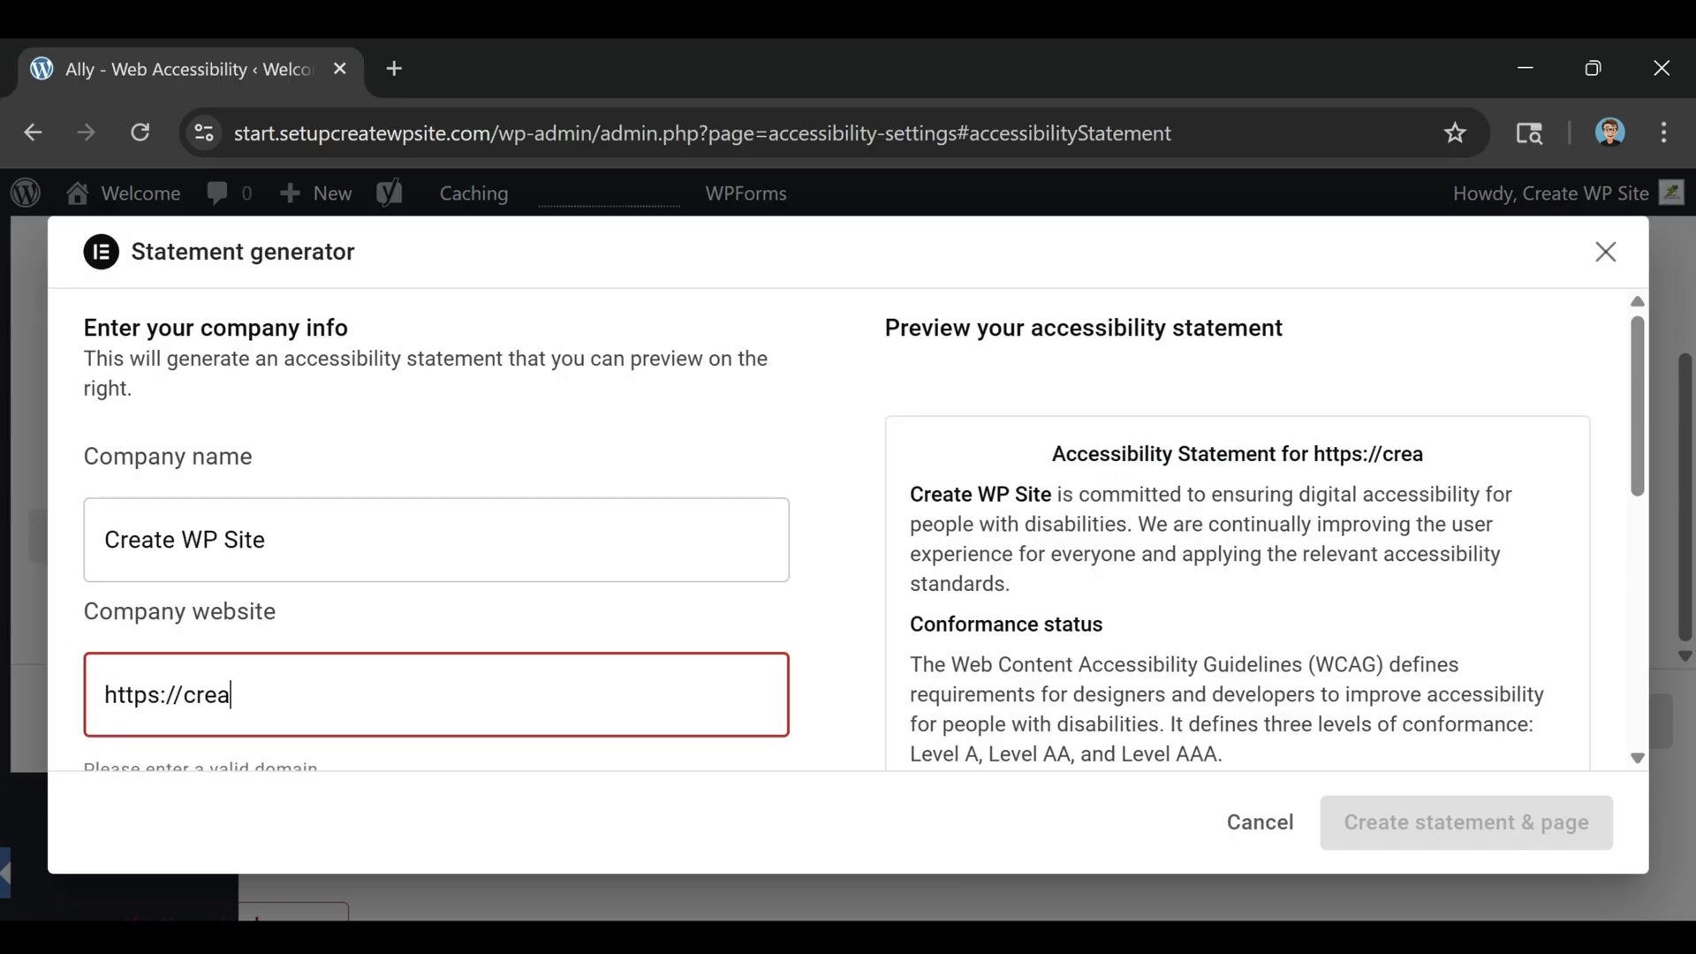
pyautogui.write('tewpsite.com')
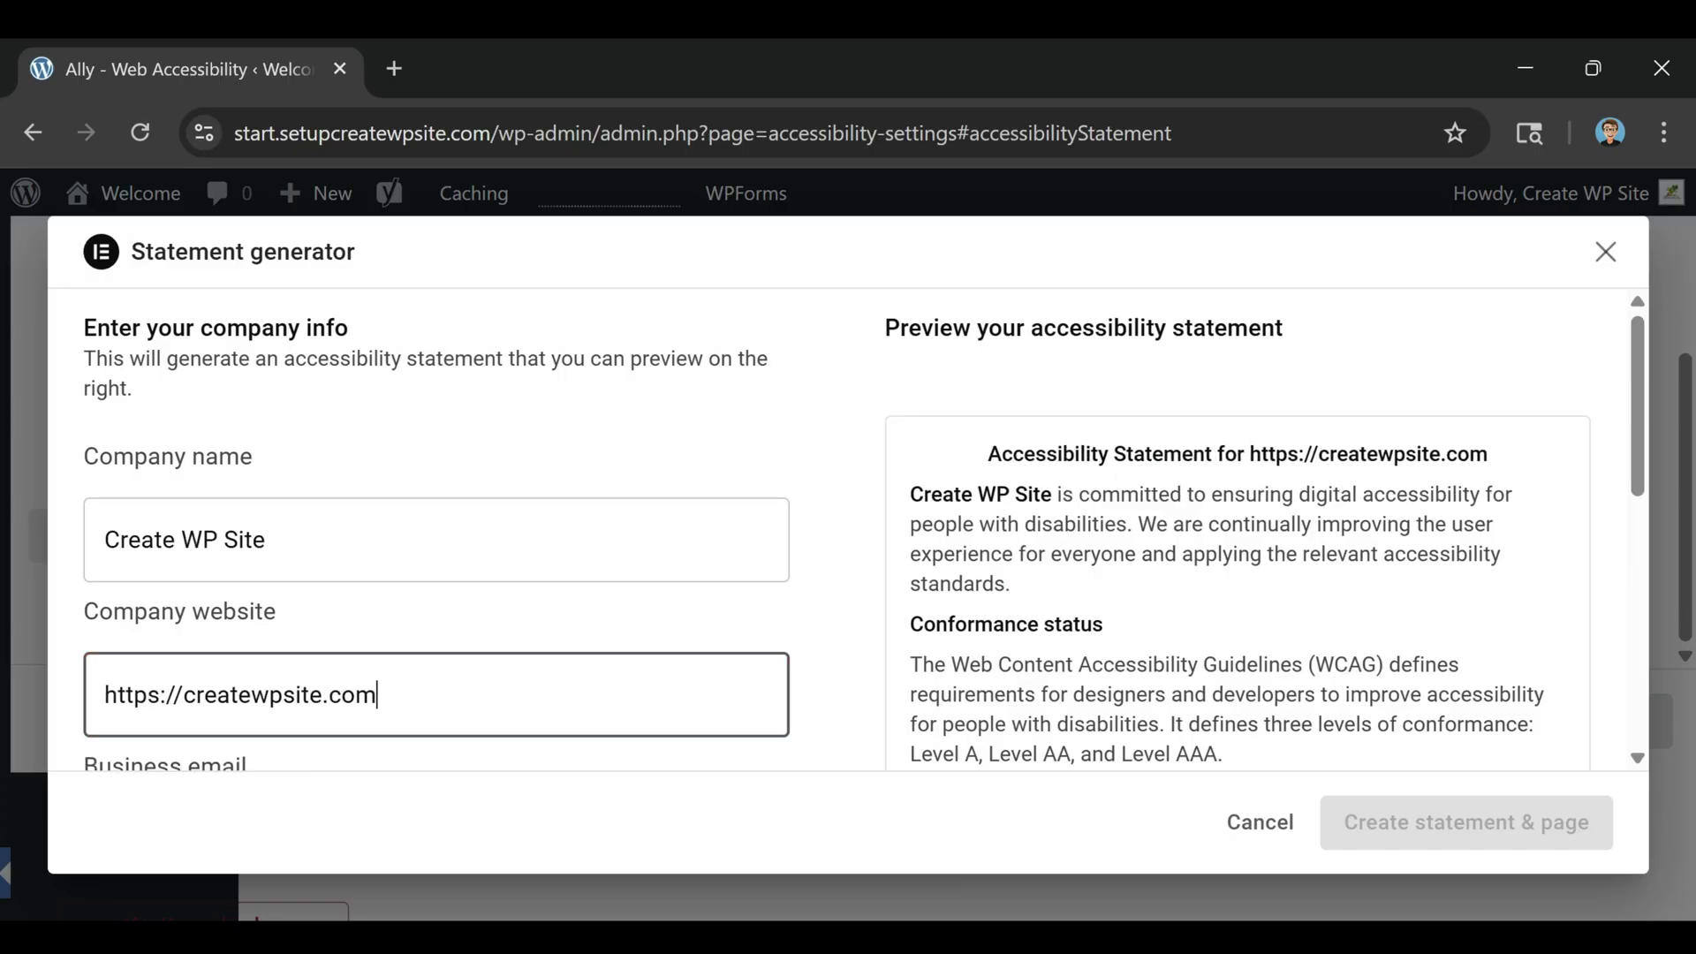
pyautogui.scroll(-3, 216, 644)
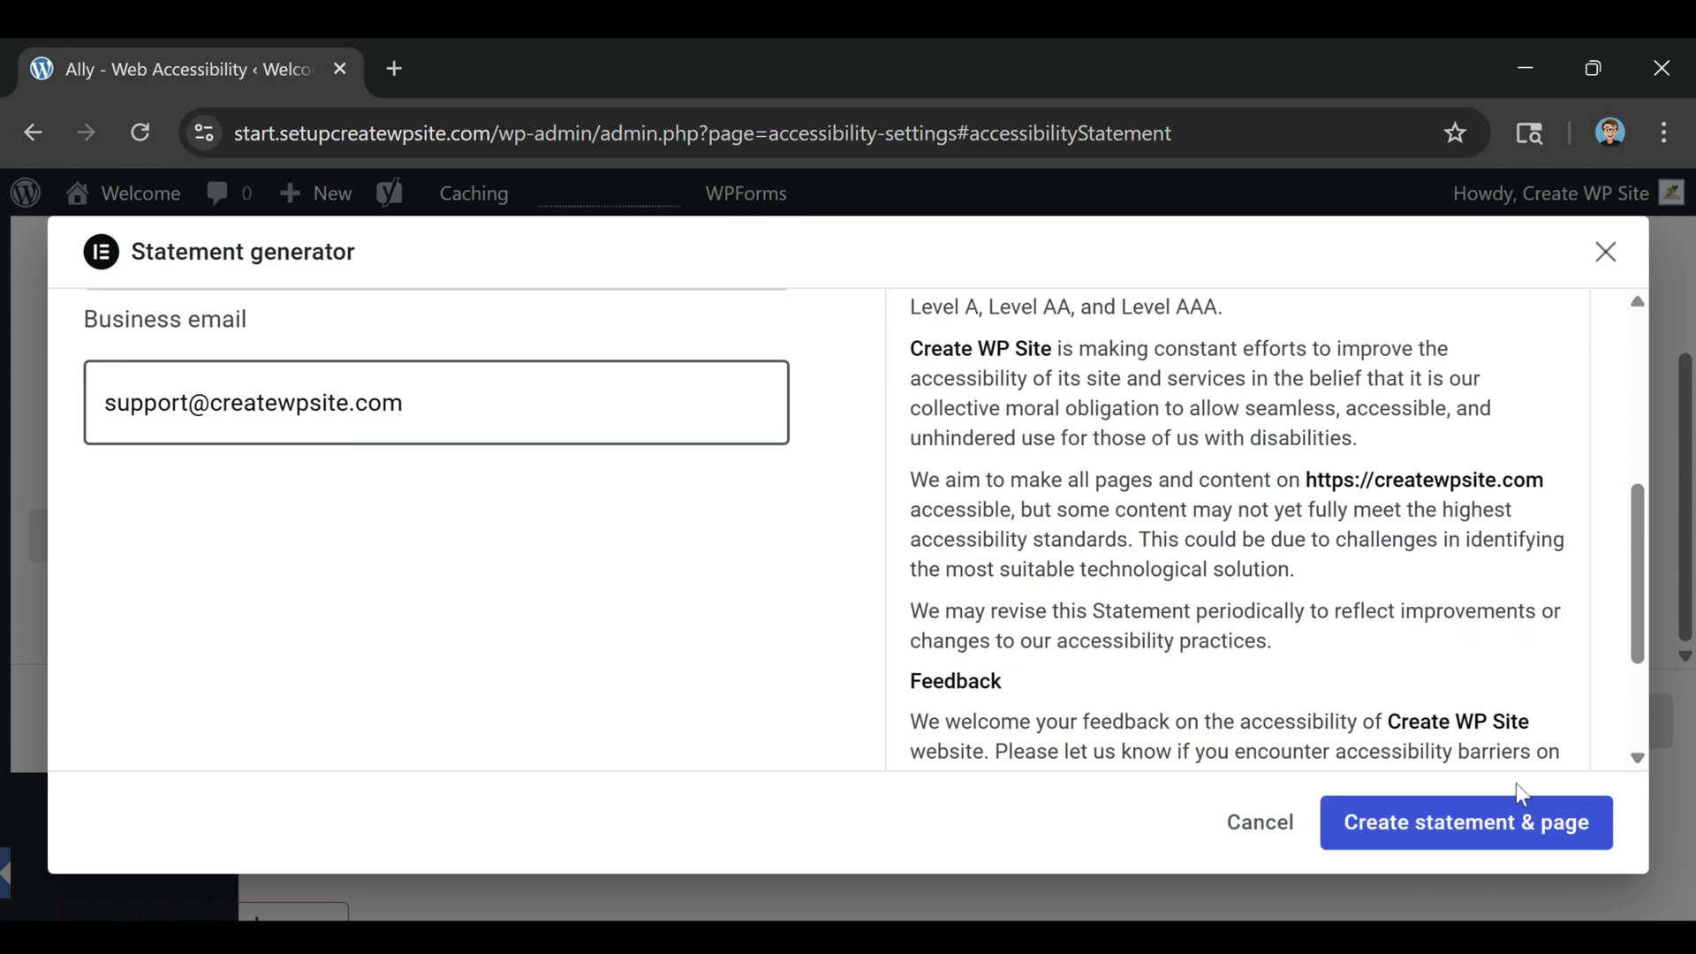
pyautogui.click(1411, 852)
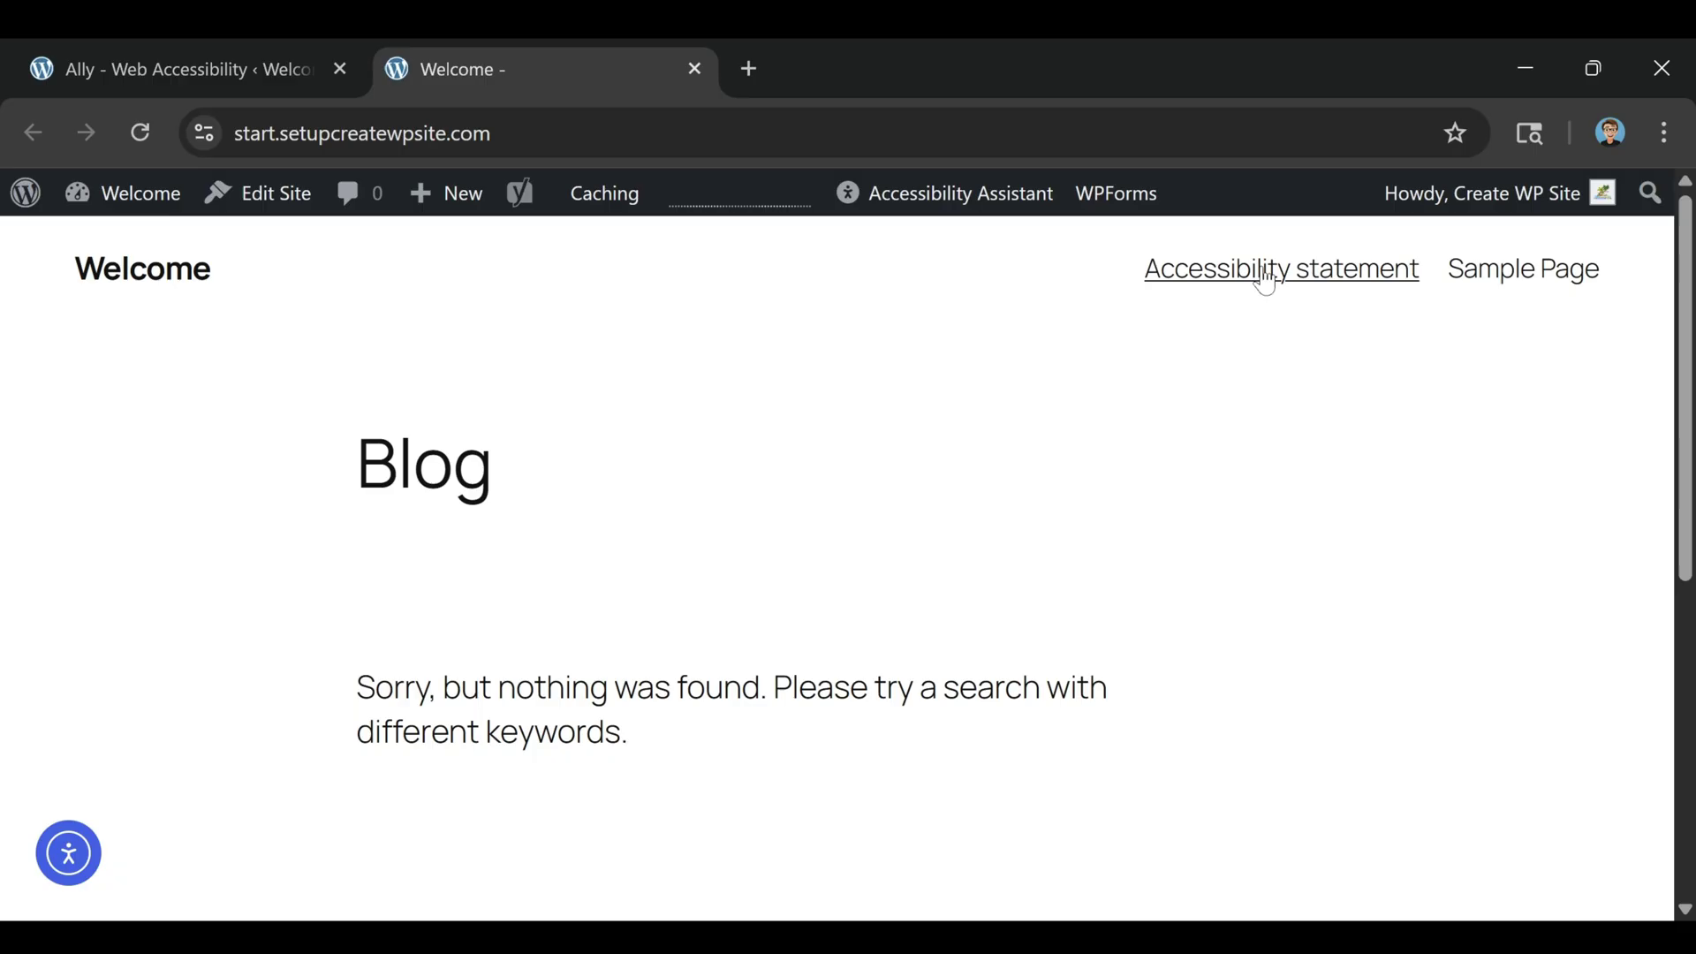
# - Follow the Accessibility statement menu link and scroll through the statement down to its creation date
pyautogui.click(1223, 281)
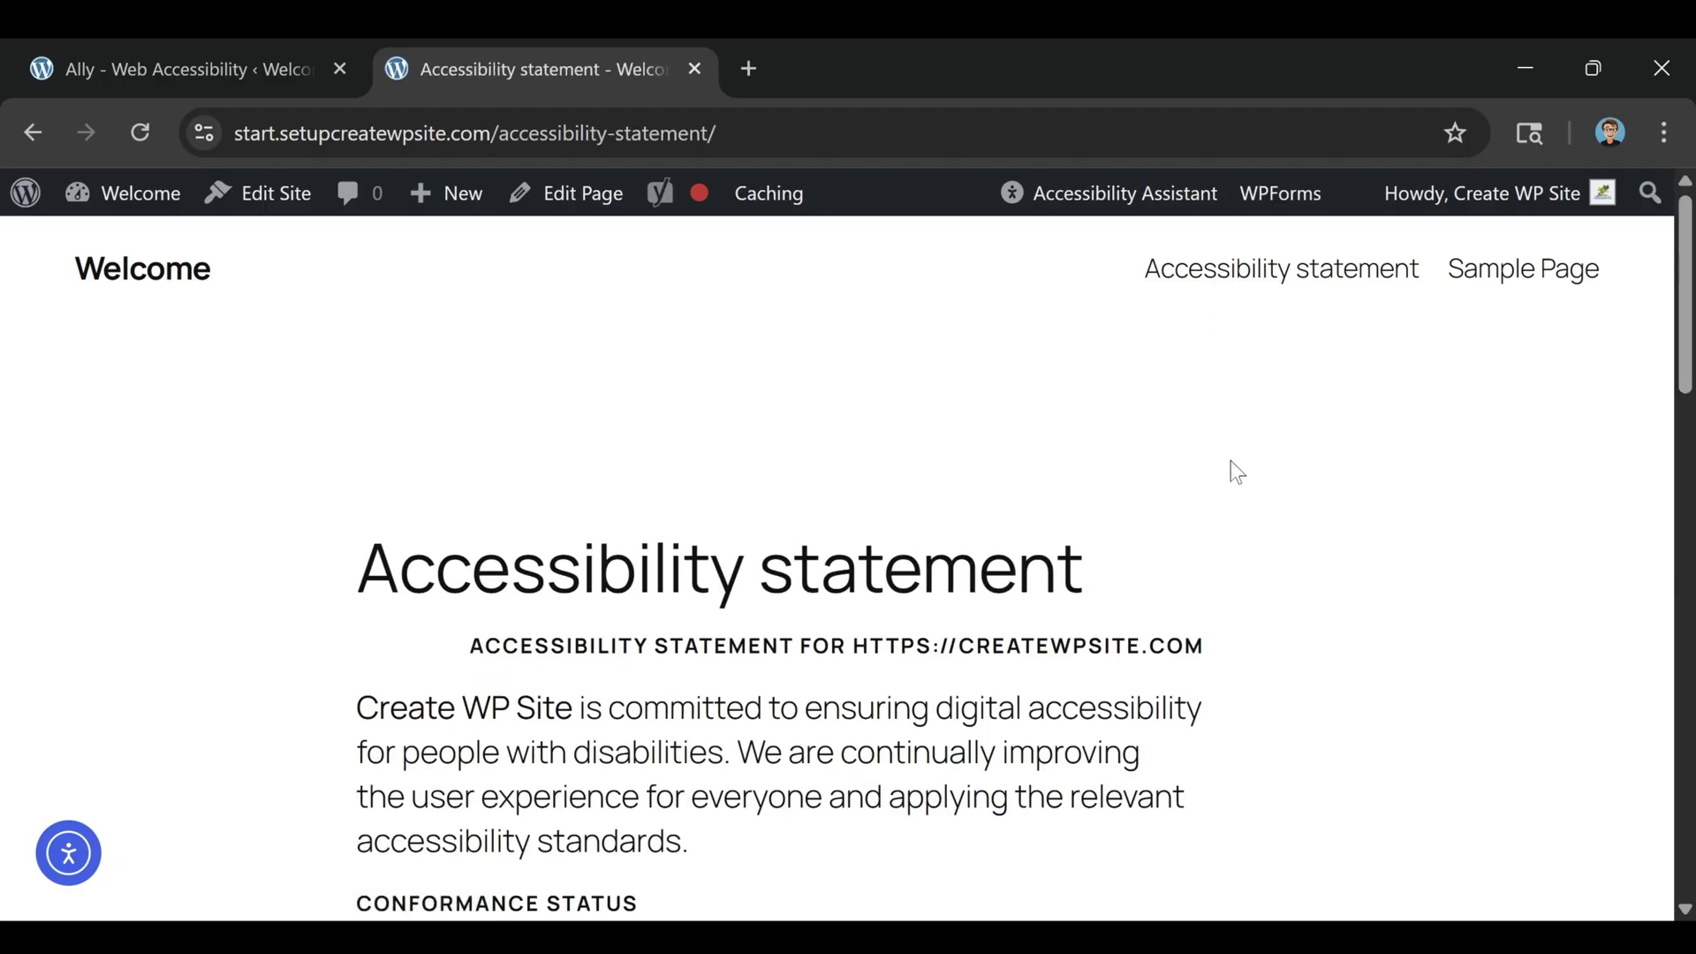
pyautogui.scroll(-3, 1254, 530)
pyautogui.scroll(-6, 1024, 565)
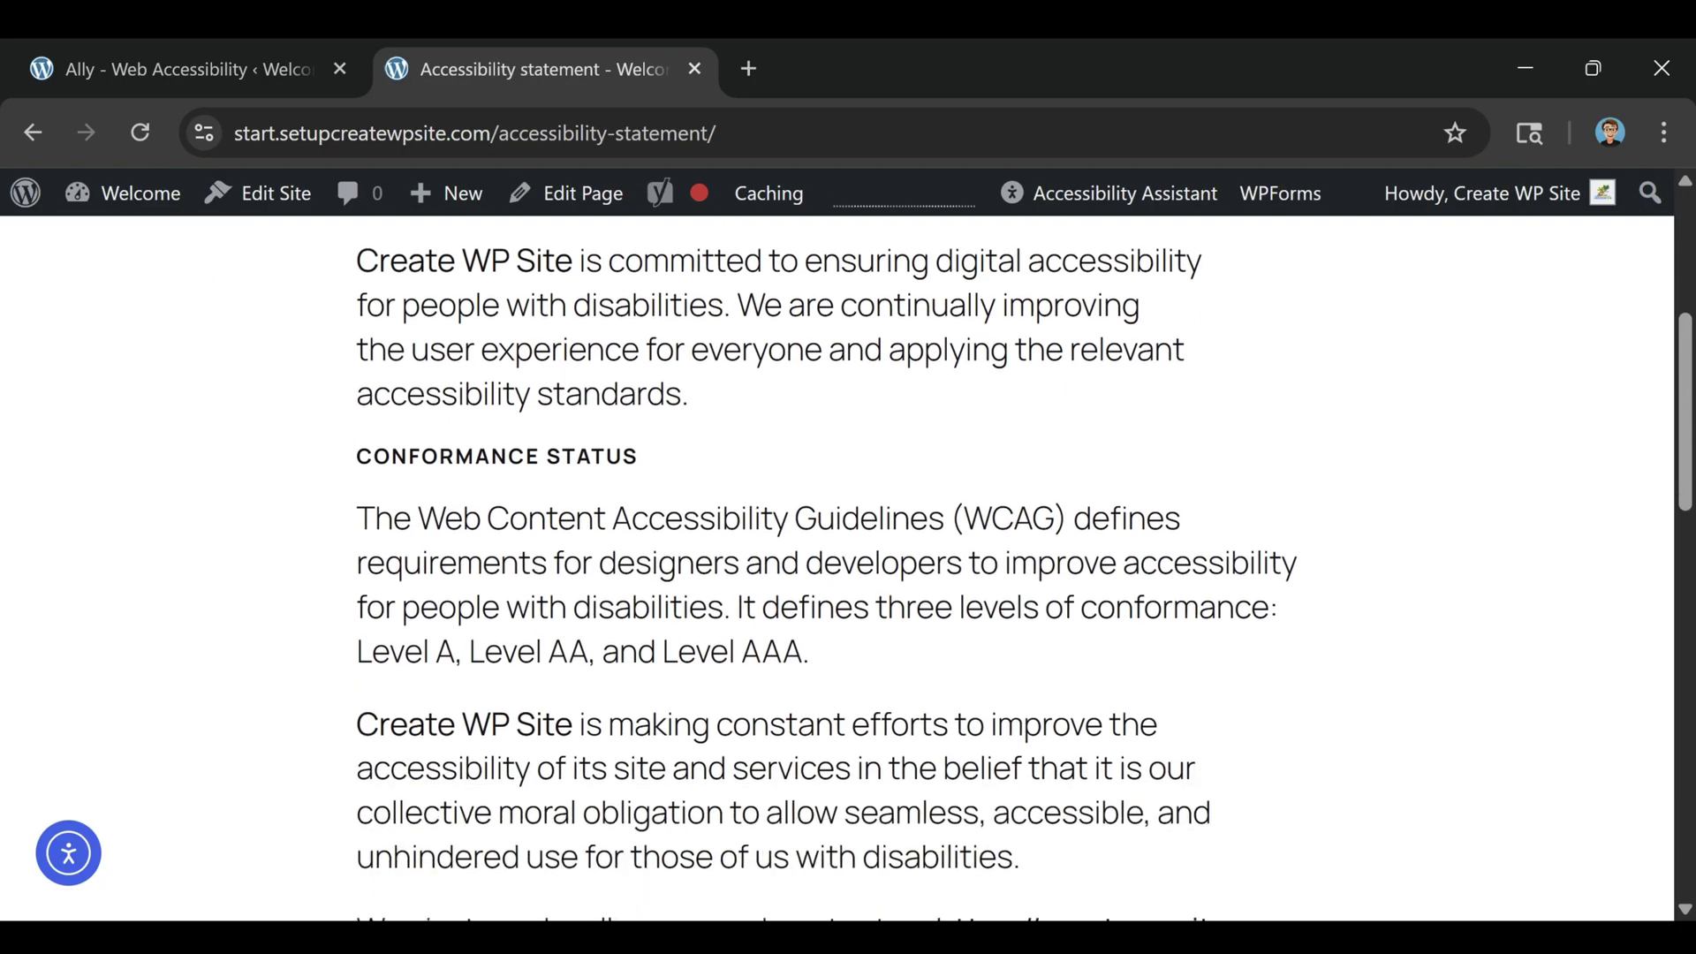
pyautogui.scroll(-2, 937, 520)
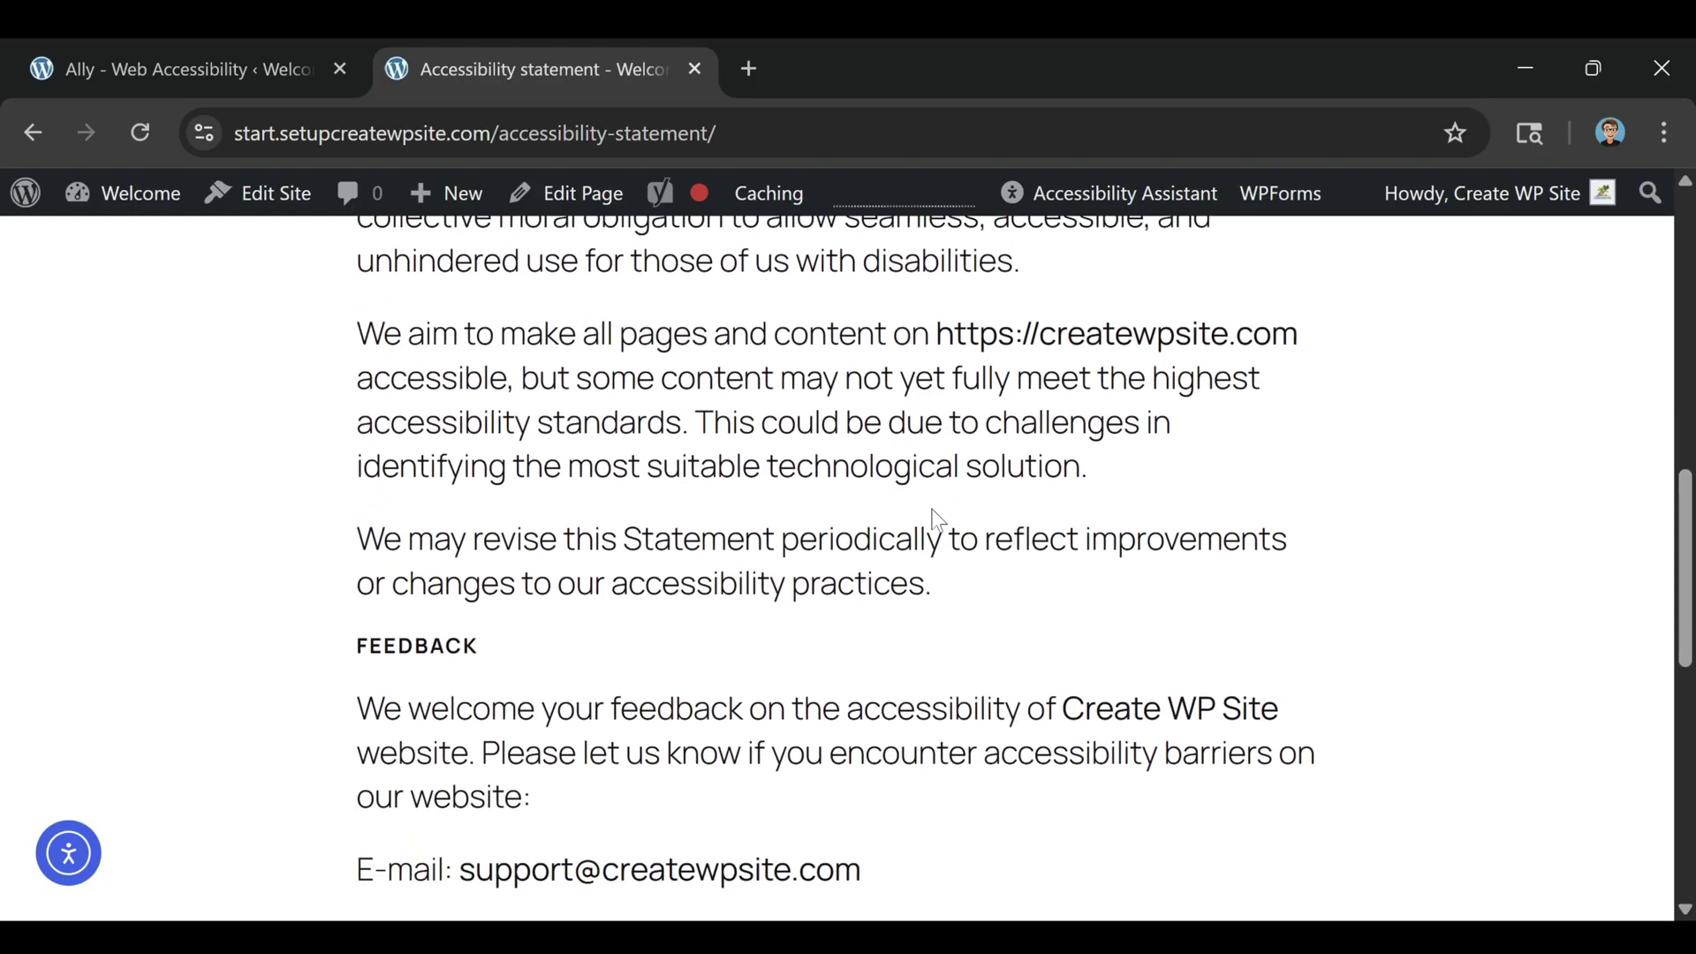
pyautogui.scroll(-4, 1249, 533)
pyautogui.scroll(-2, 1249, 534)
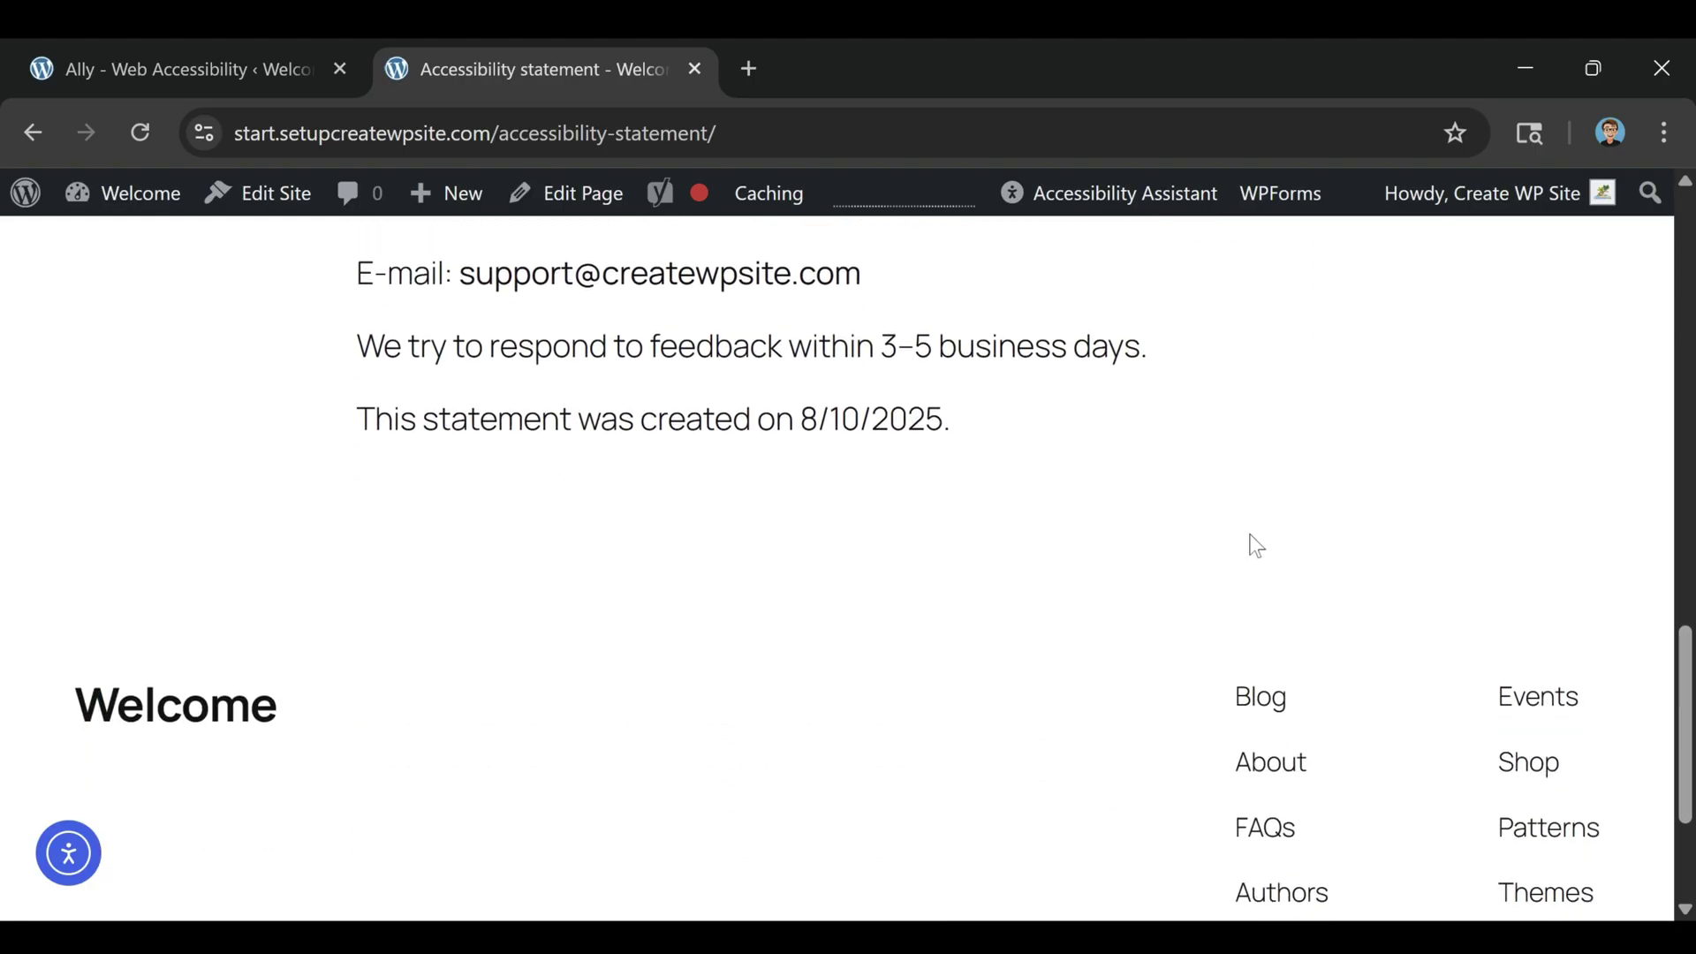
pyautogui.scroll(14, 1299, 549)
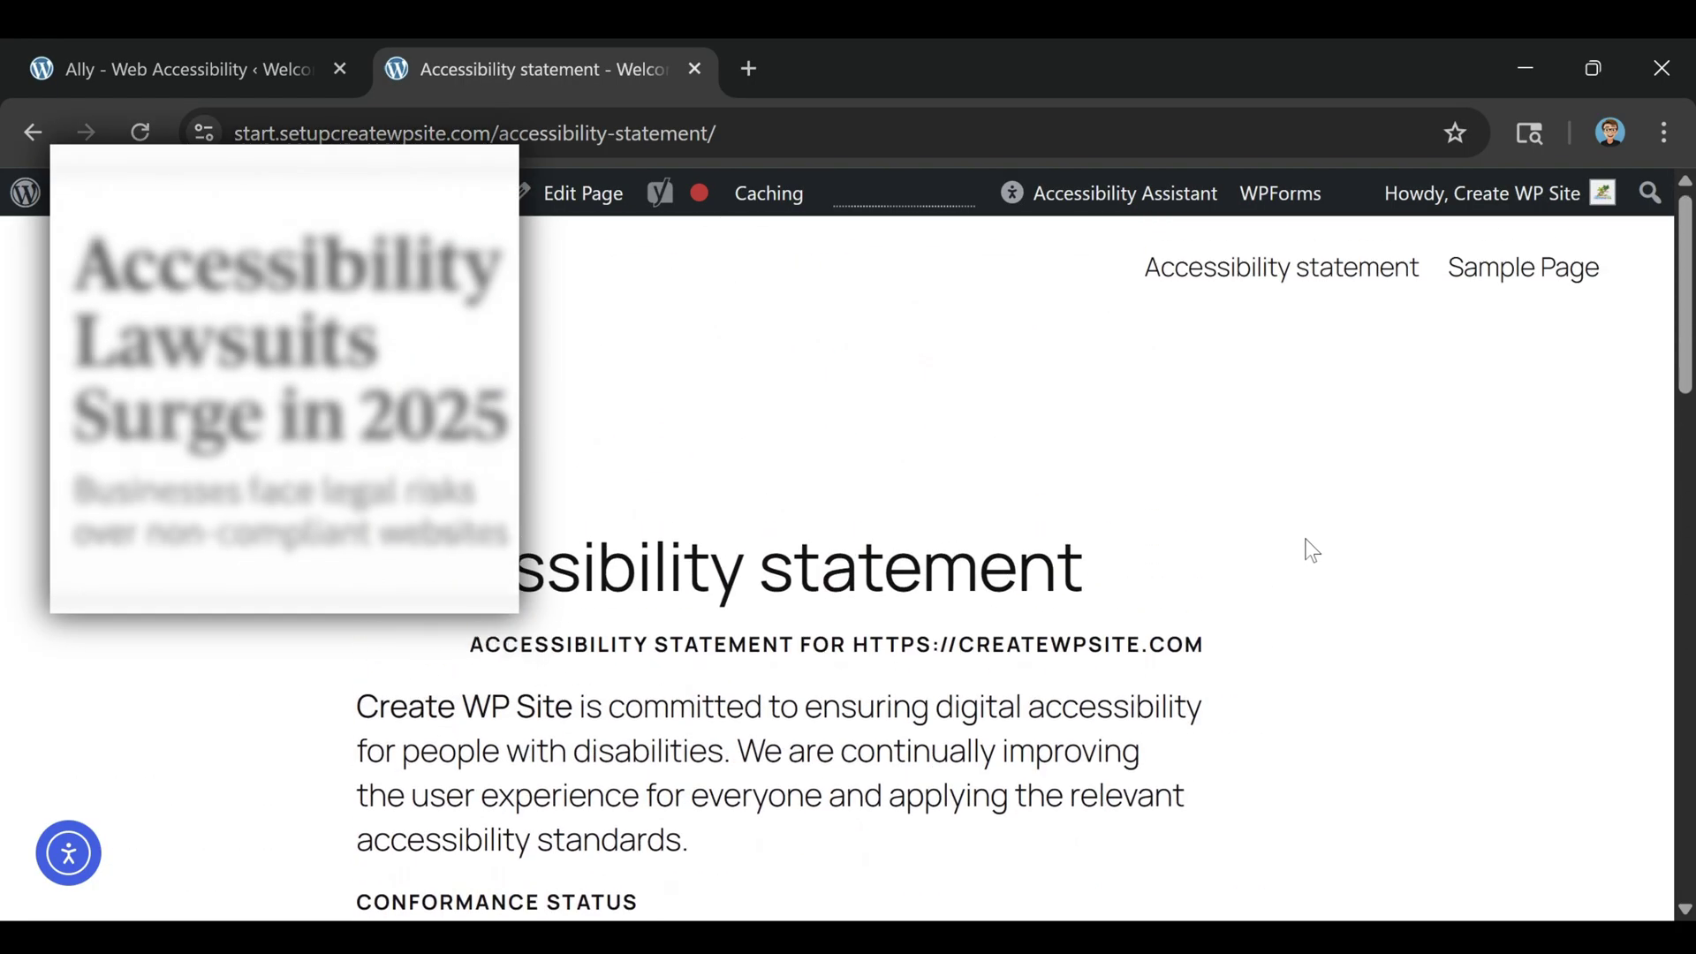
# - Enable the widget's Readable font on the blog post, check the page, then disable it again
pyautogui.scroll(-2, 1311, 549)
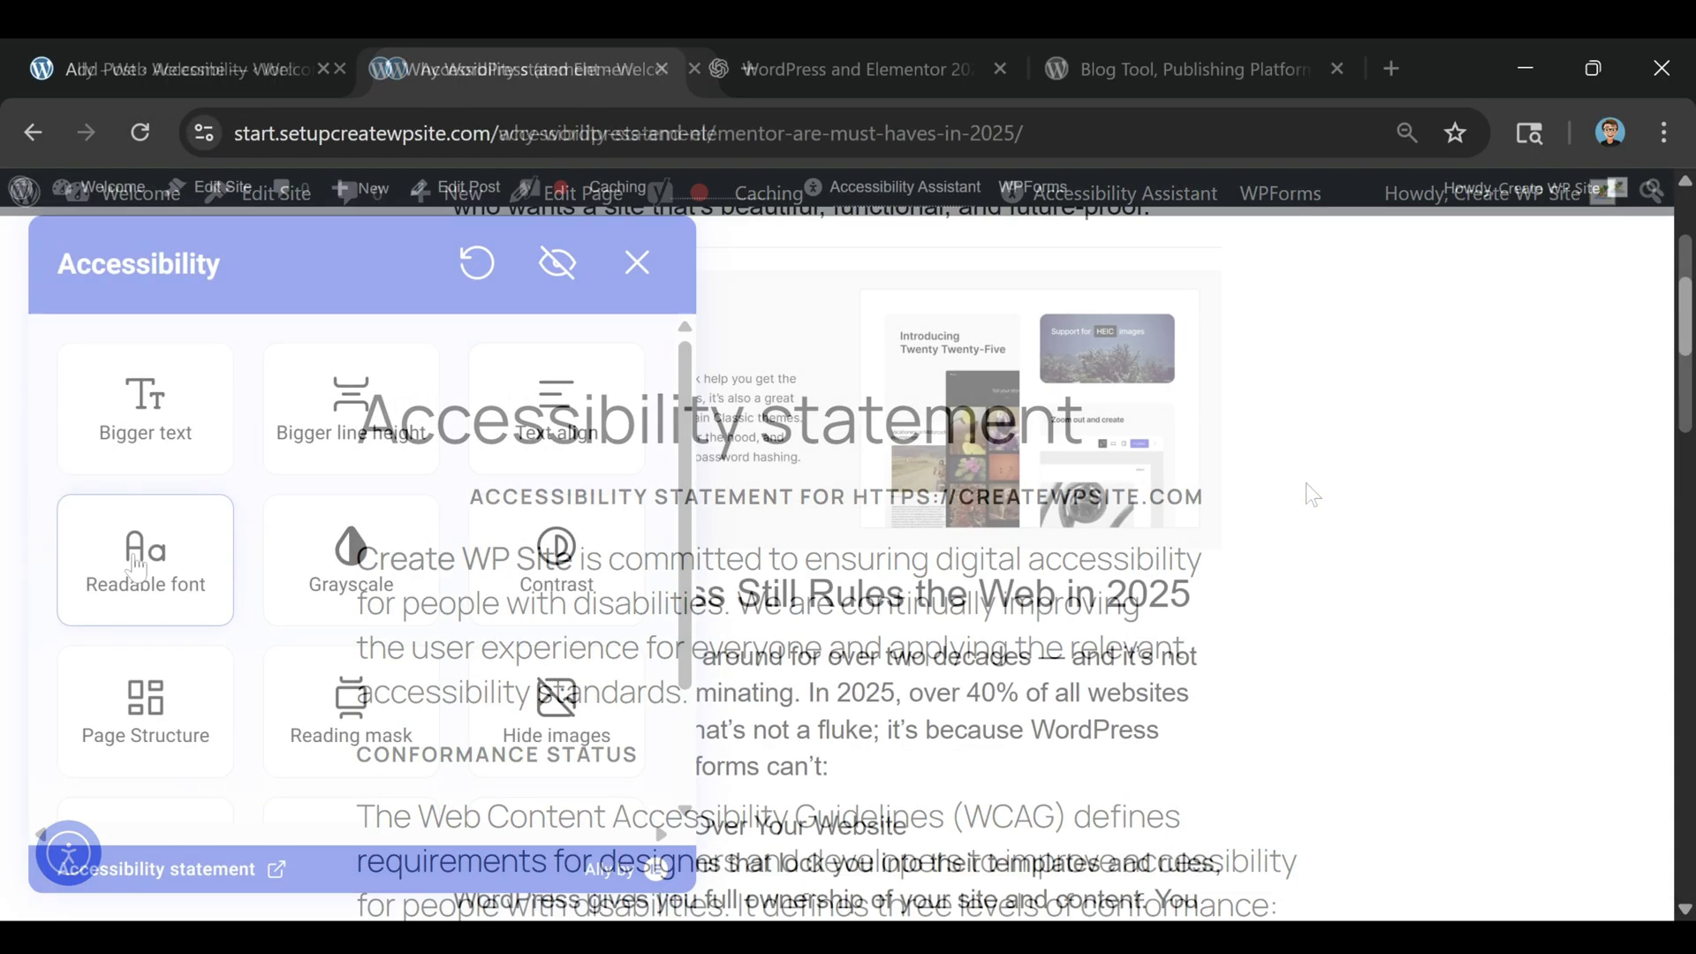
pyautogui.click(135, 568)
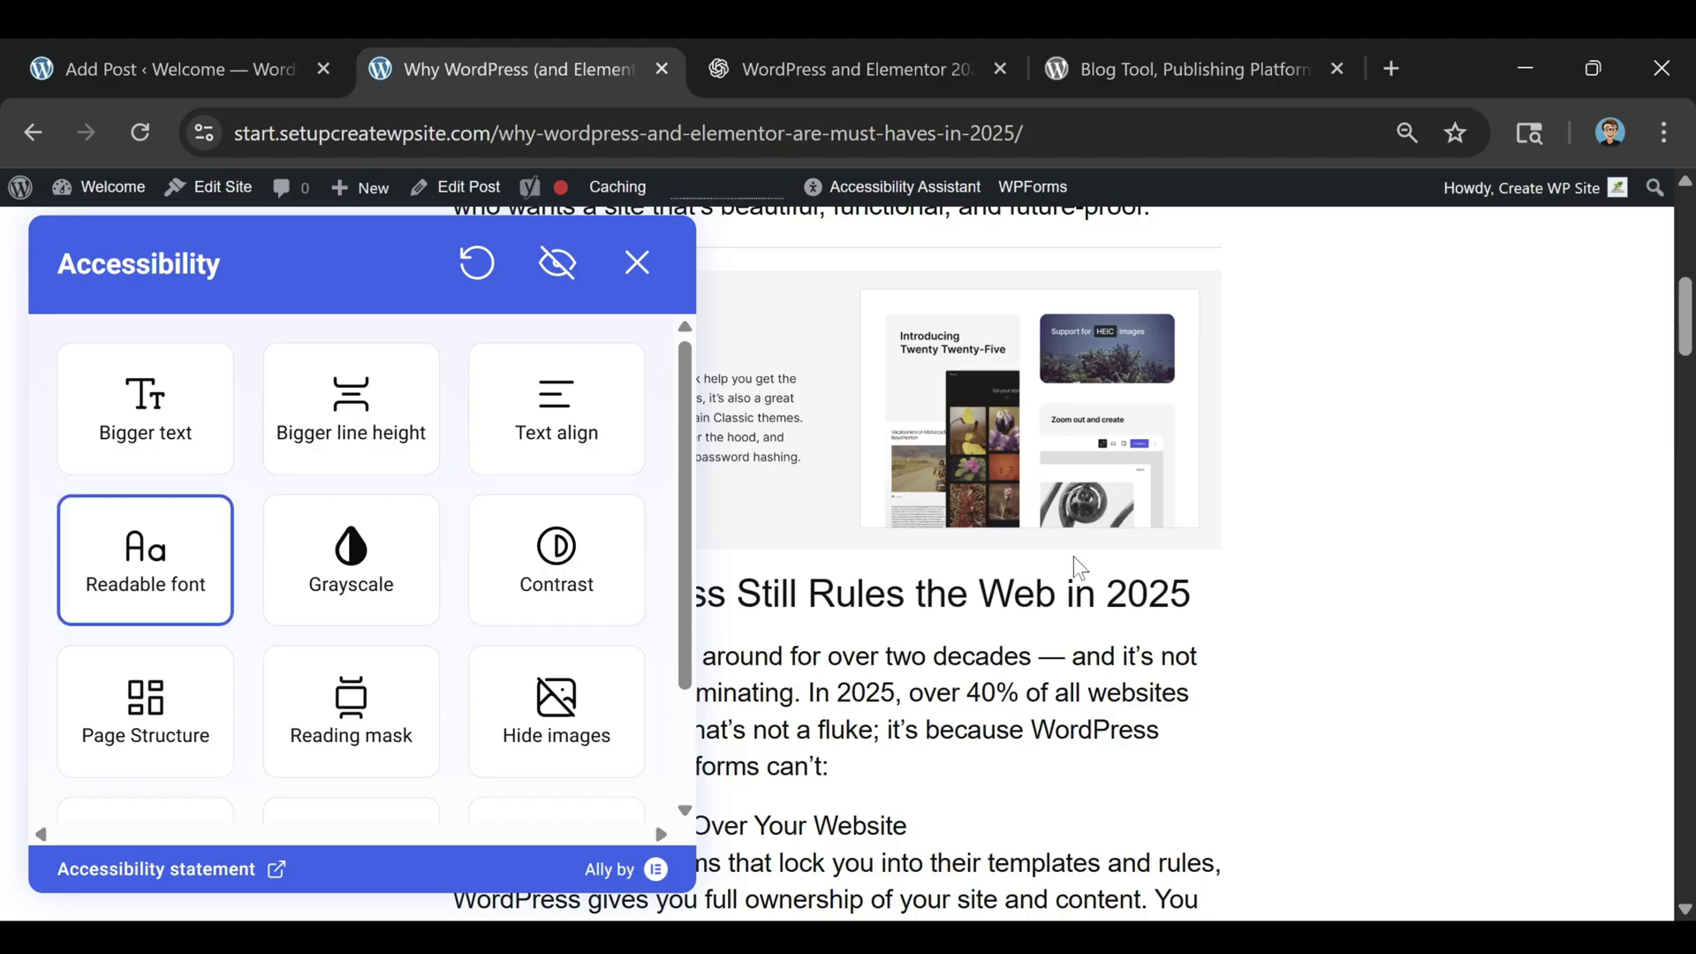
pyautogui.scroll(-8, 1073, 572)
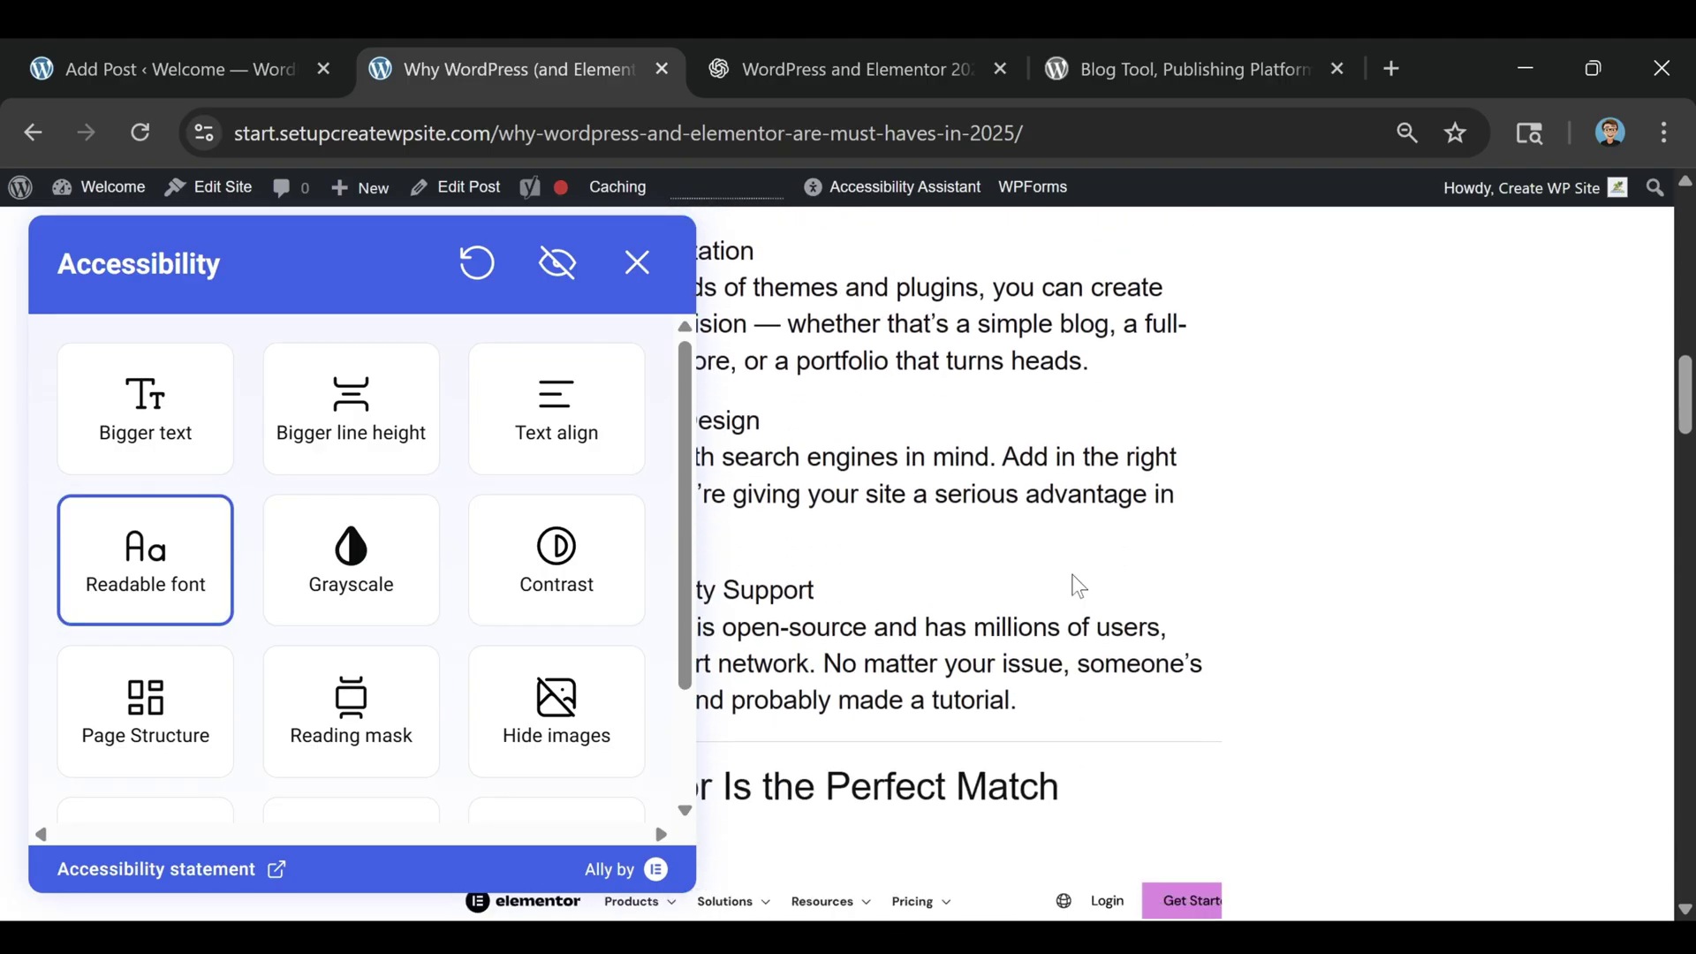
pyautogui.scroll(10, 1072, 579)
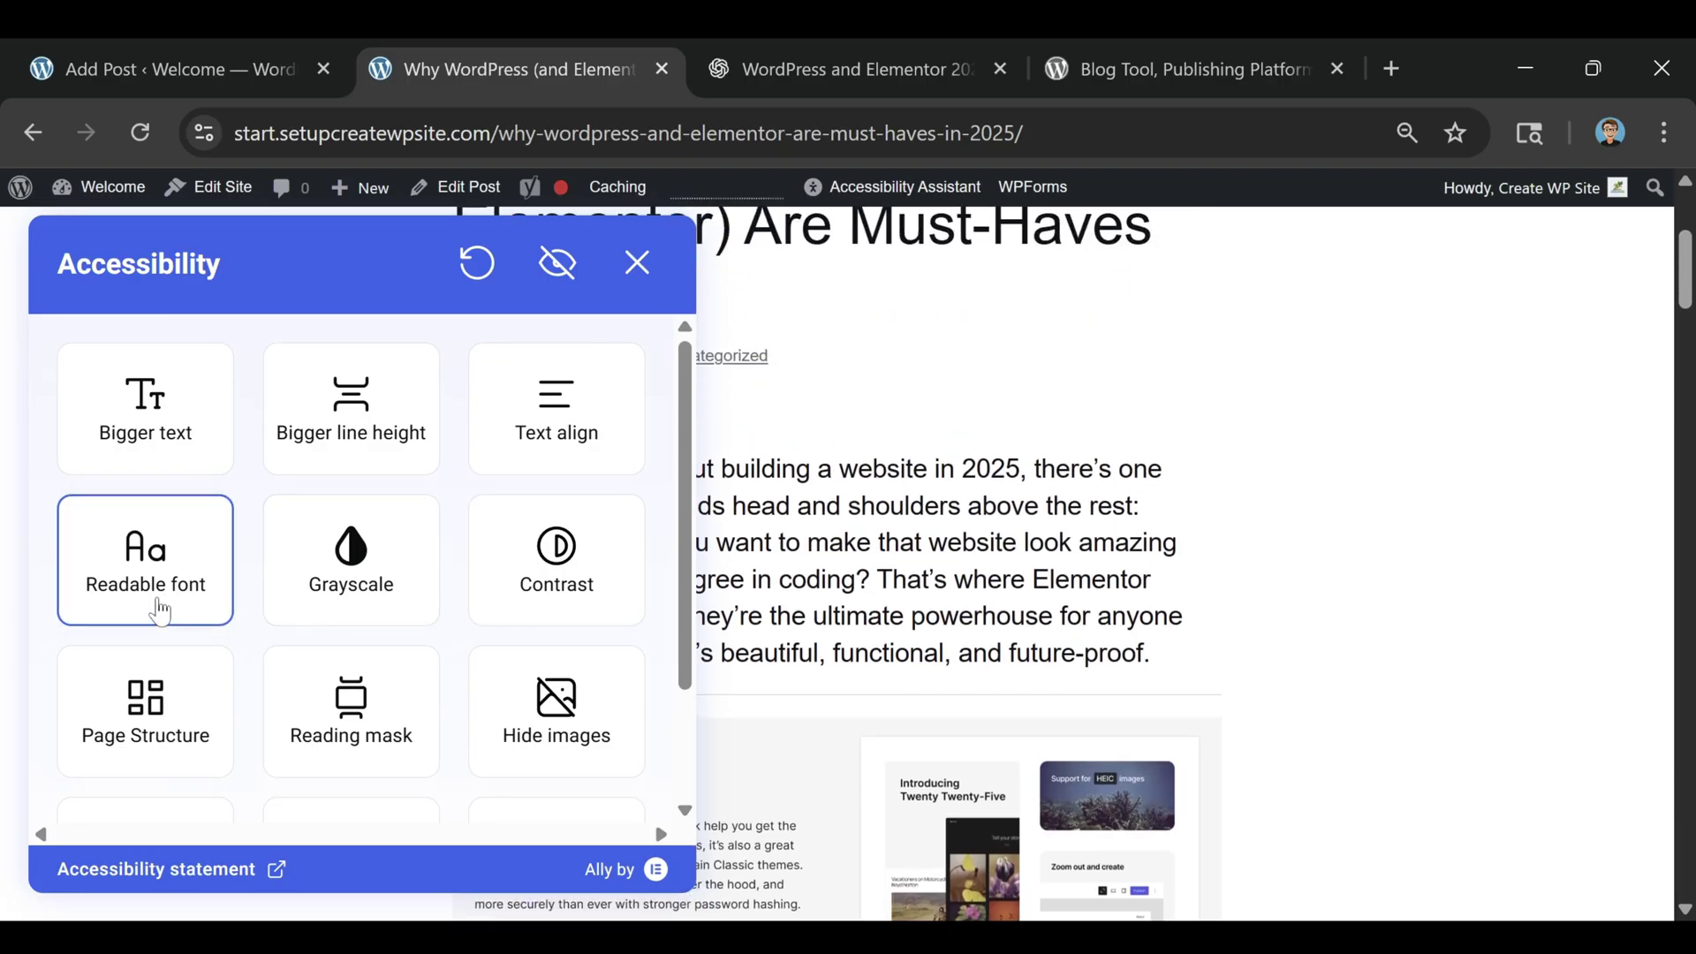
pyautogui.click(160, 609)
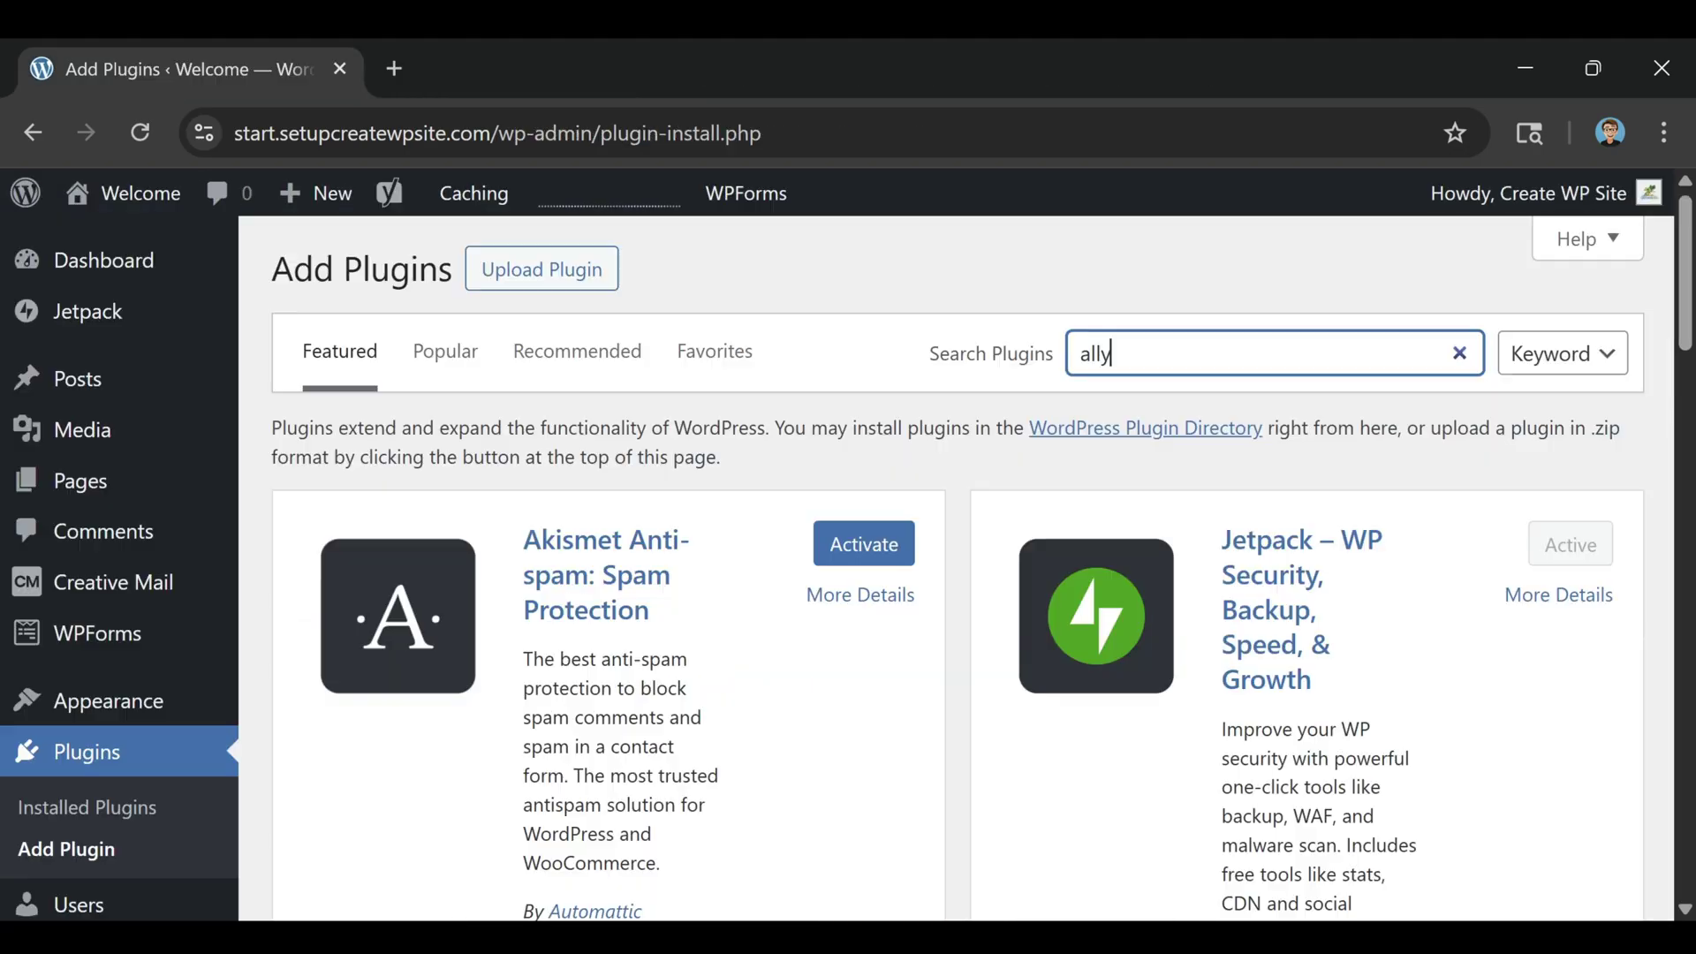
# - Run the 'ally' plugin search, then sign up for an Elementor account and approve connecting Ally
pyautogui.press('Return')
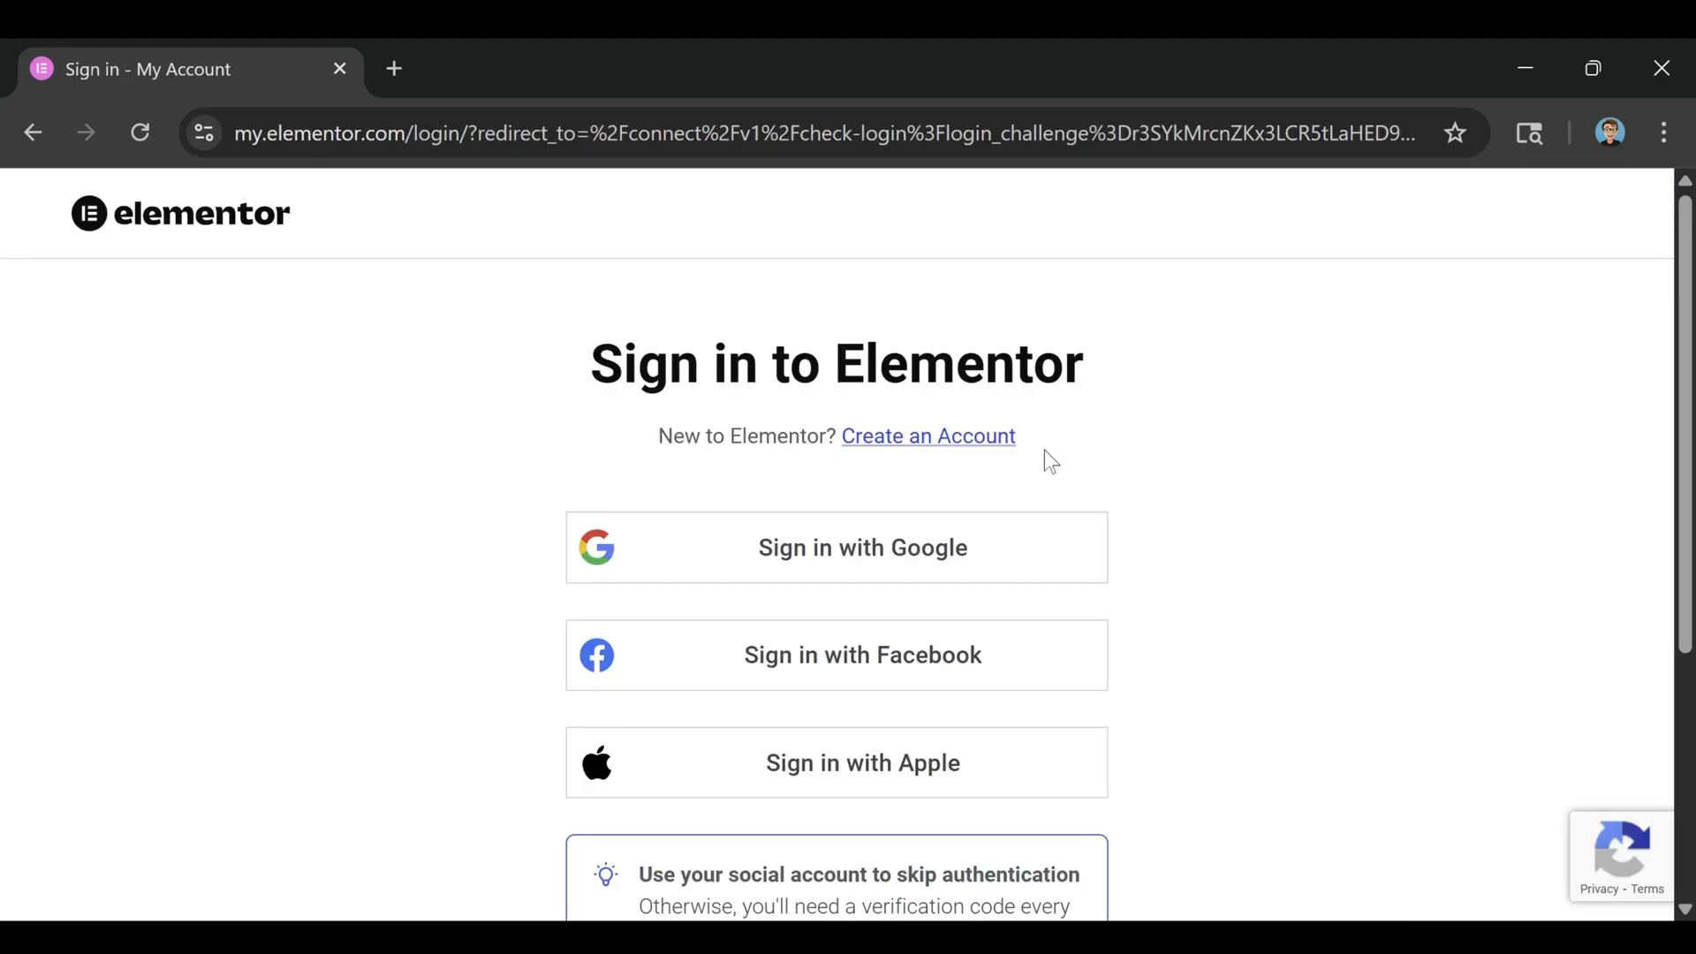
pyautogui.click(970, 451)
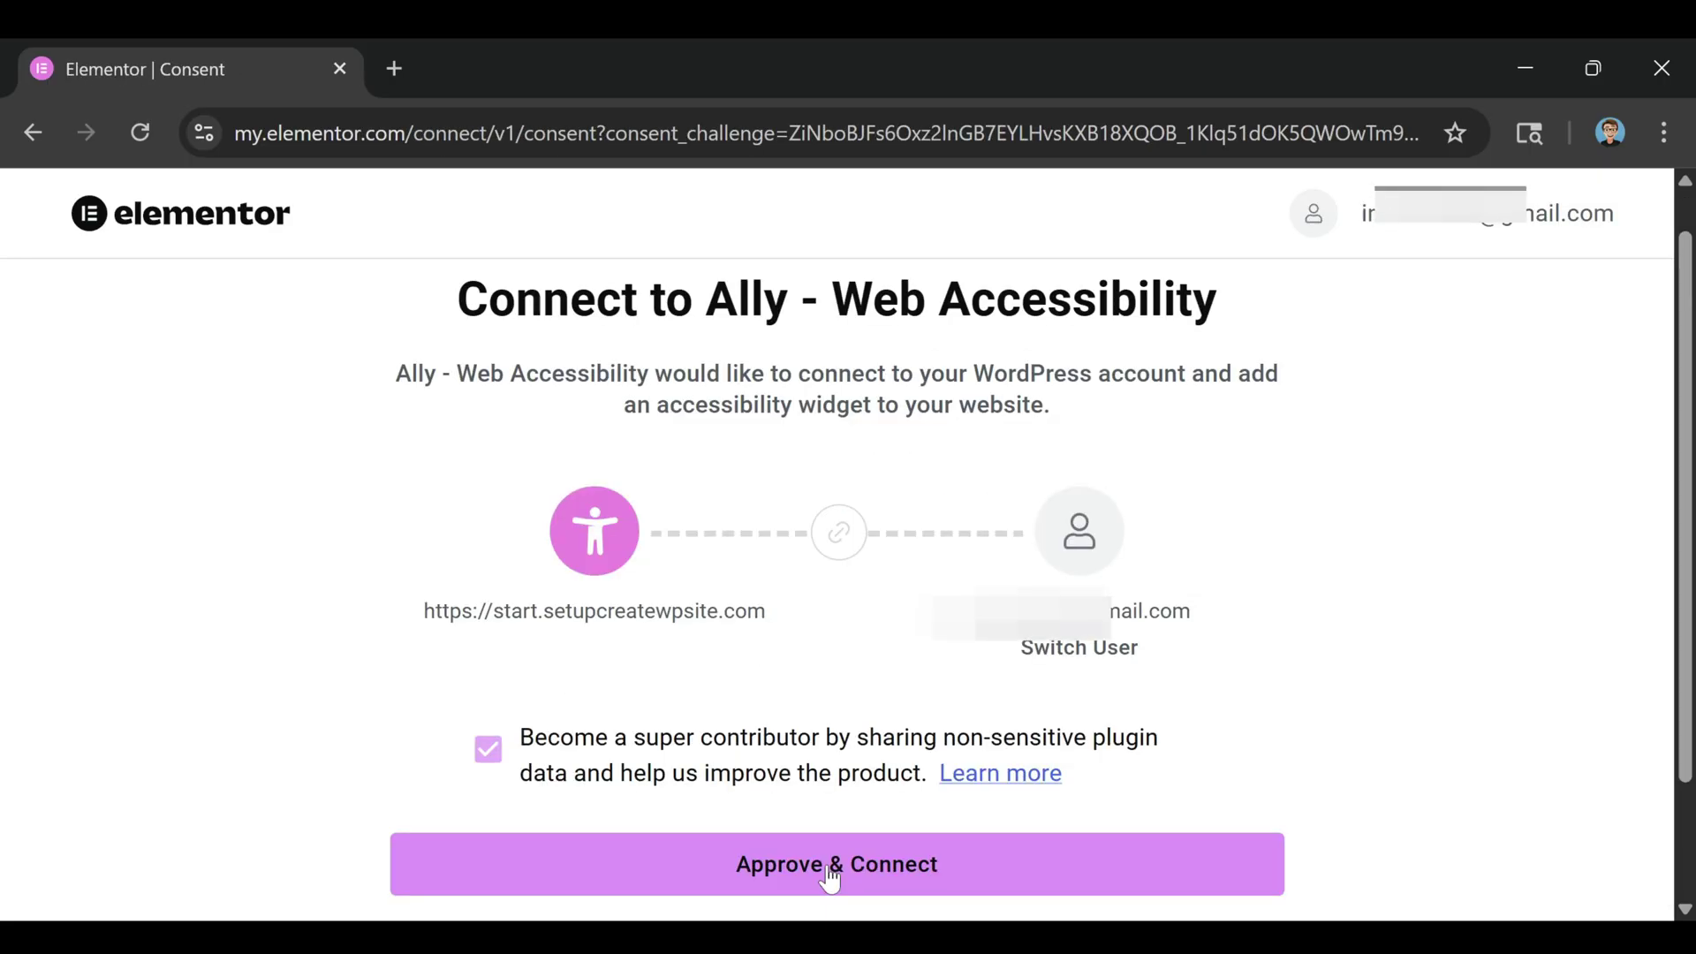
pyautogui.click(829, 867)
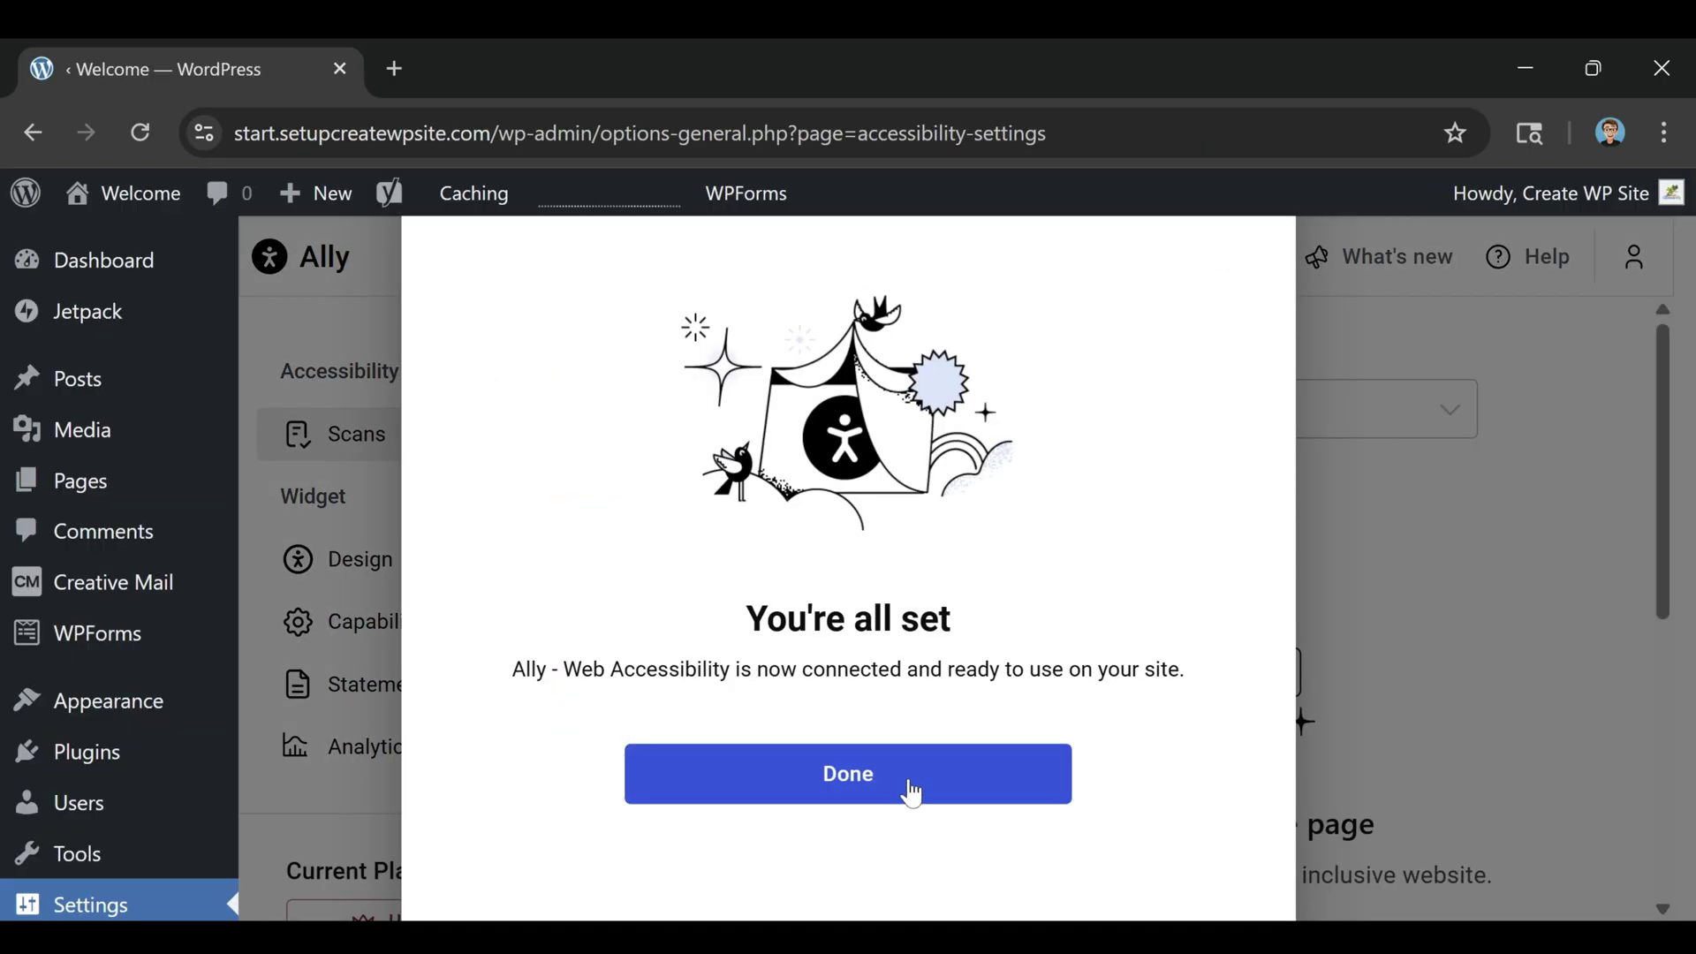
pyautogui.click(843, 786)
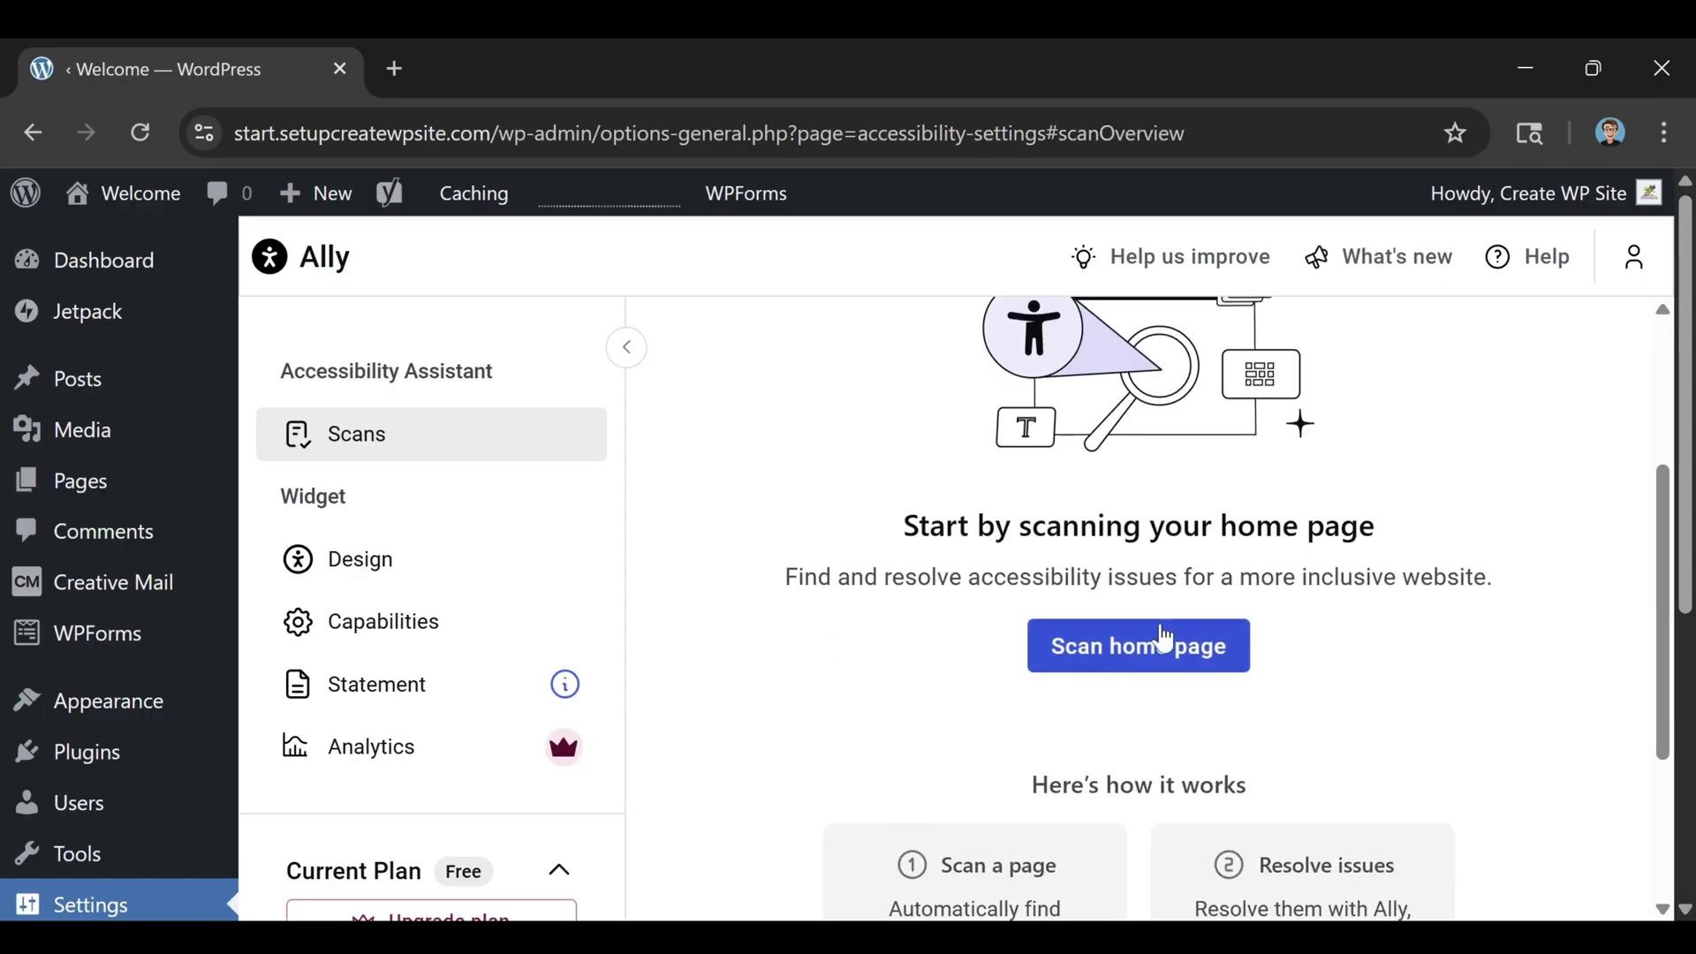
# - Scan the home page, then expand the first Duplicate Navigation Labels issue under Page Structure & Navigation
pyautogui.click(1099, 658)
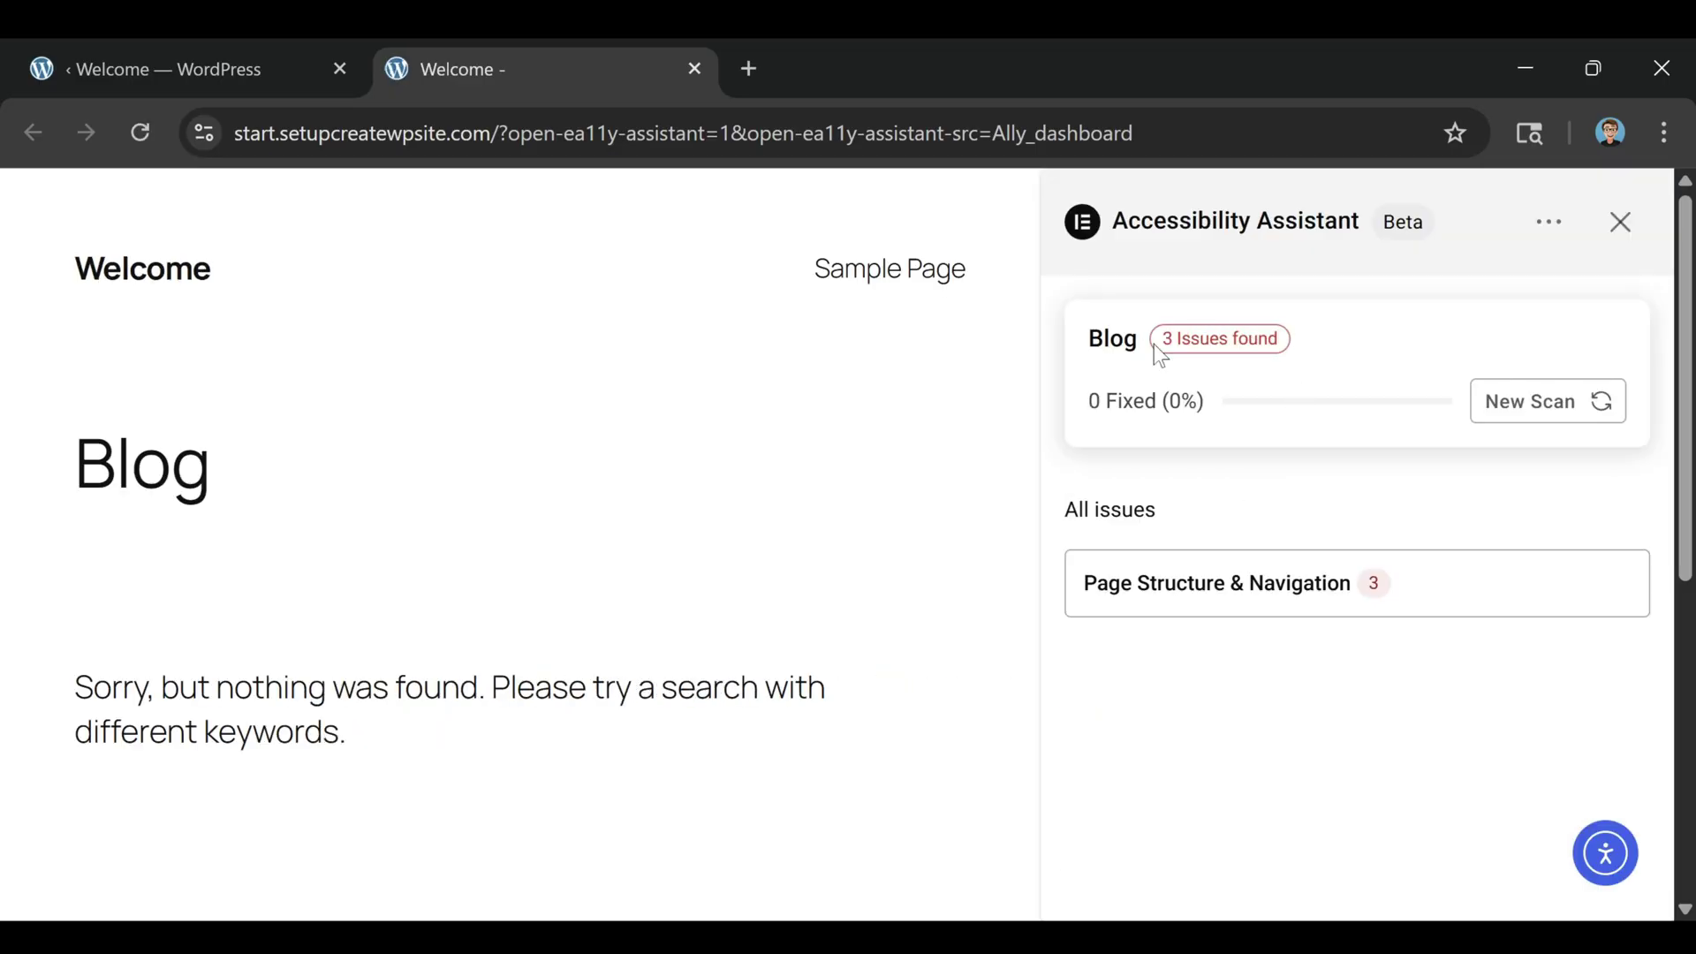
pyautogui.click(1244, 599)
pyautogui.click(1632, 411)
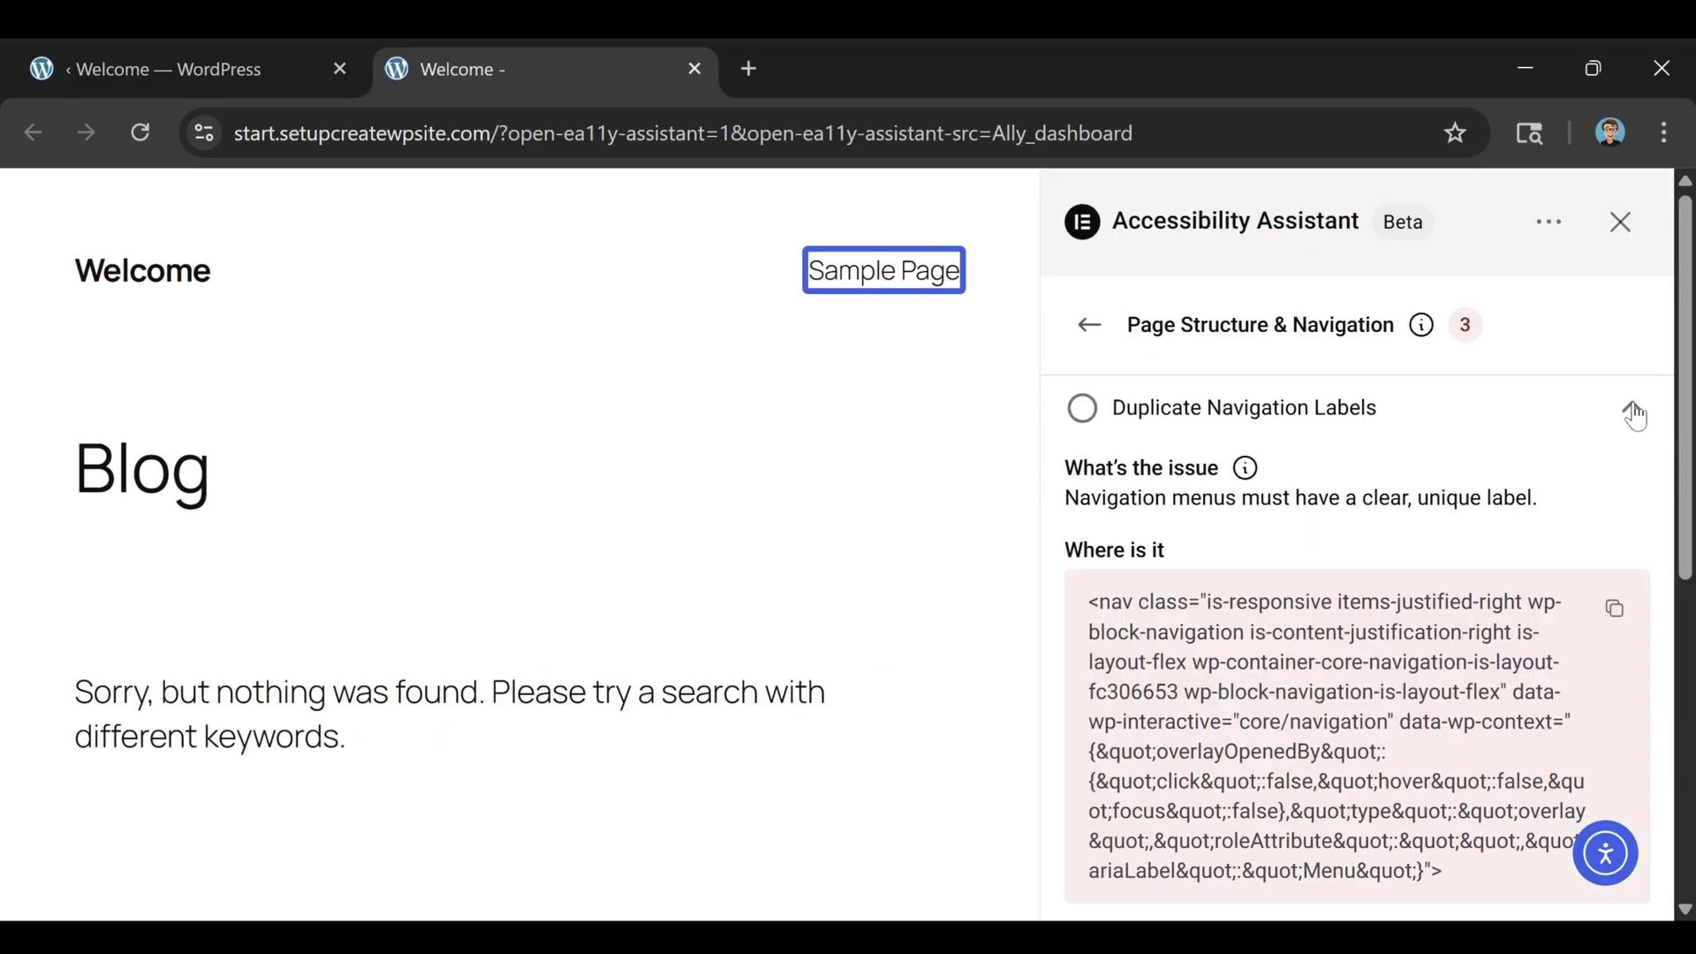
pyautogui.scroll(-2, 1587, 427)
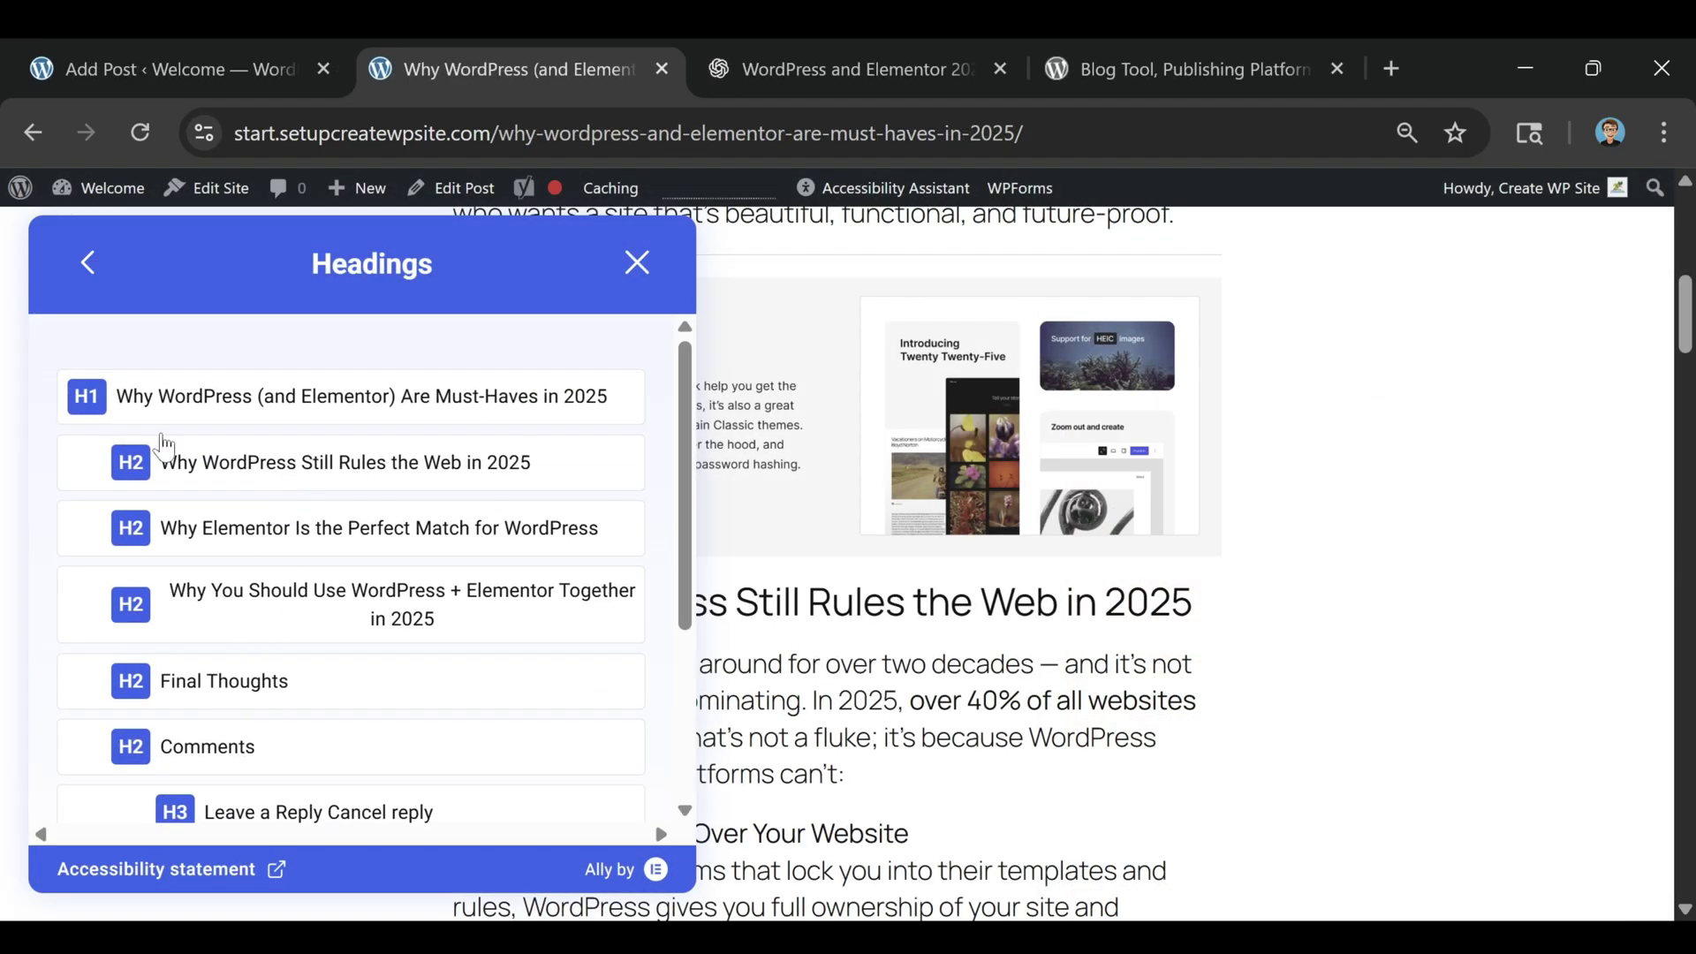
# - Leave the Headings panel for Ally's main options, then toggle Reading mask on and off again
pyautogui.click(88, 262)
pyautogui.scroll(-2, 239, 576)
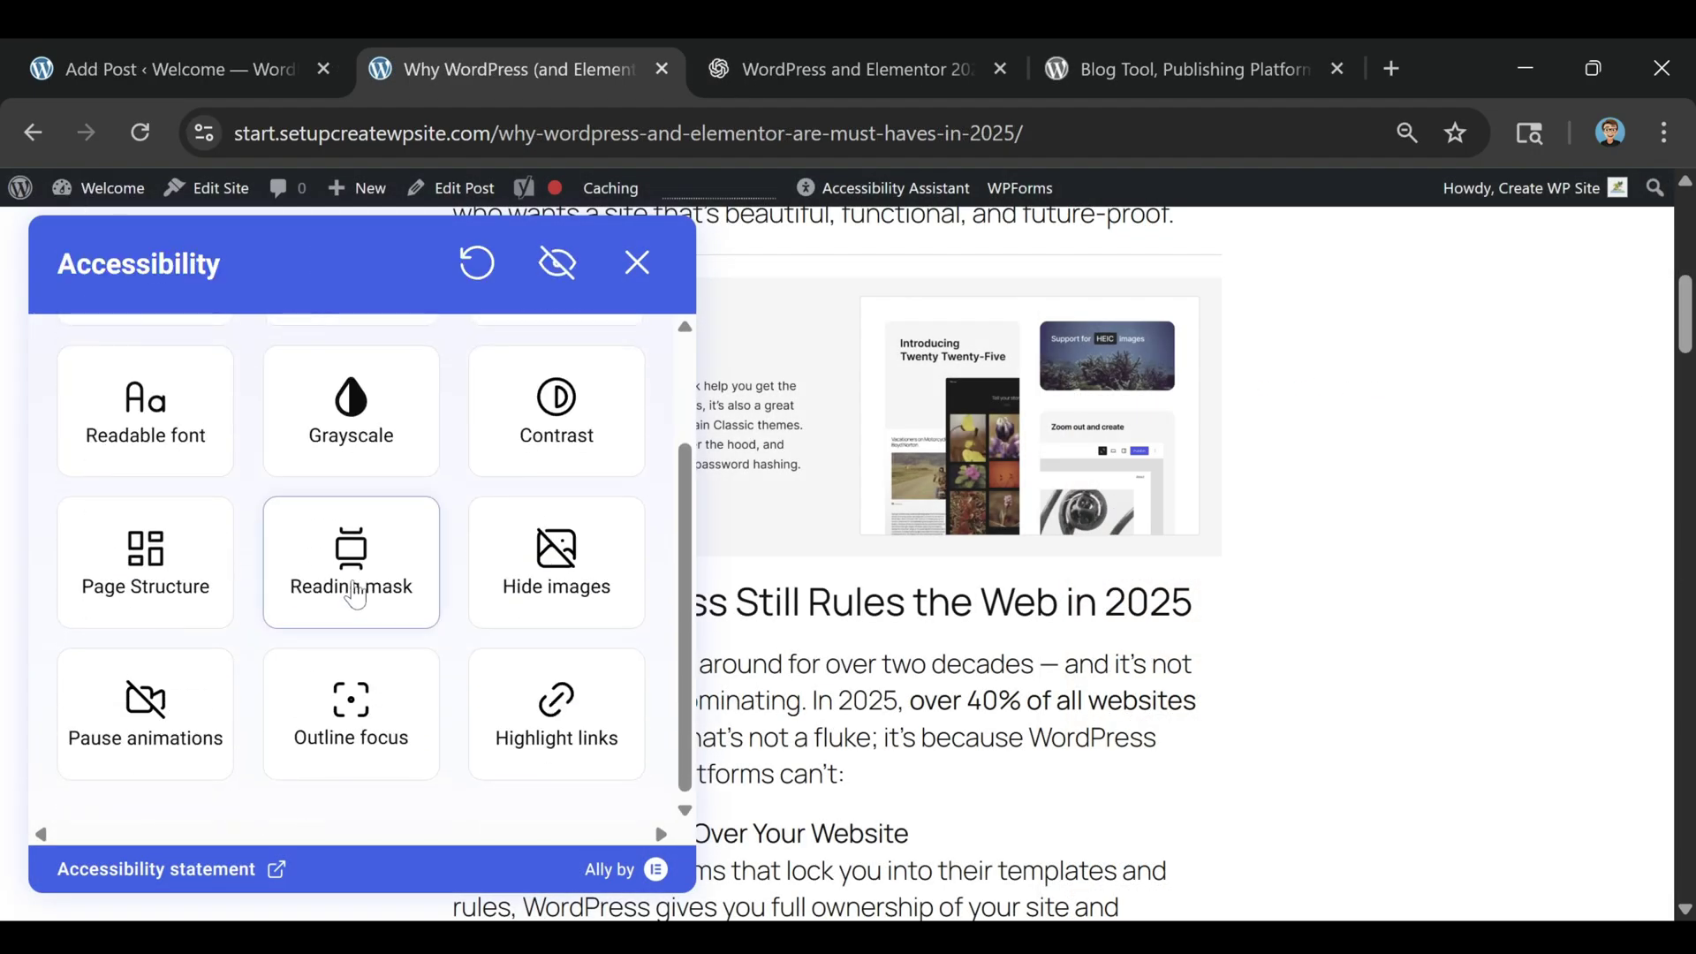
pyautogui.click(356, 594)
pyautogui.scroll(2, 239, 424)
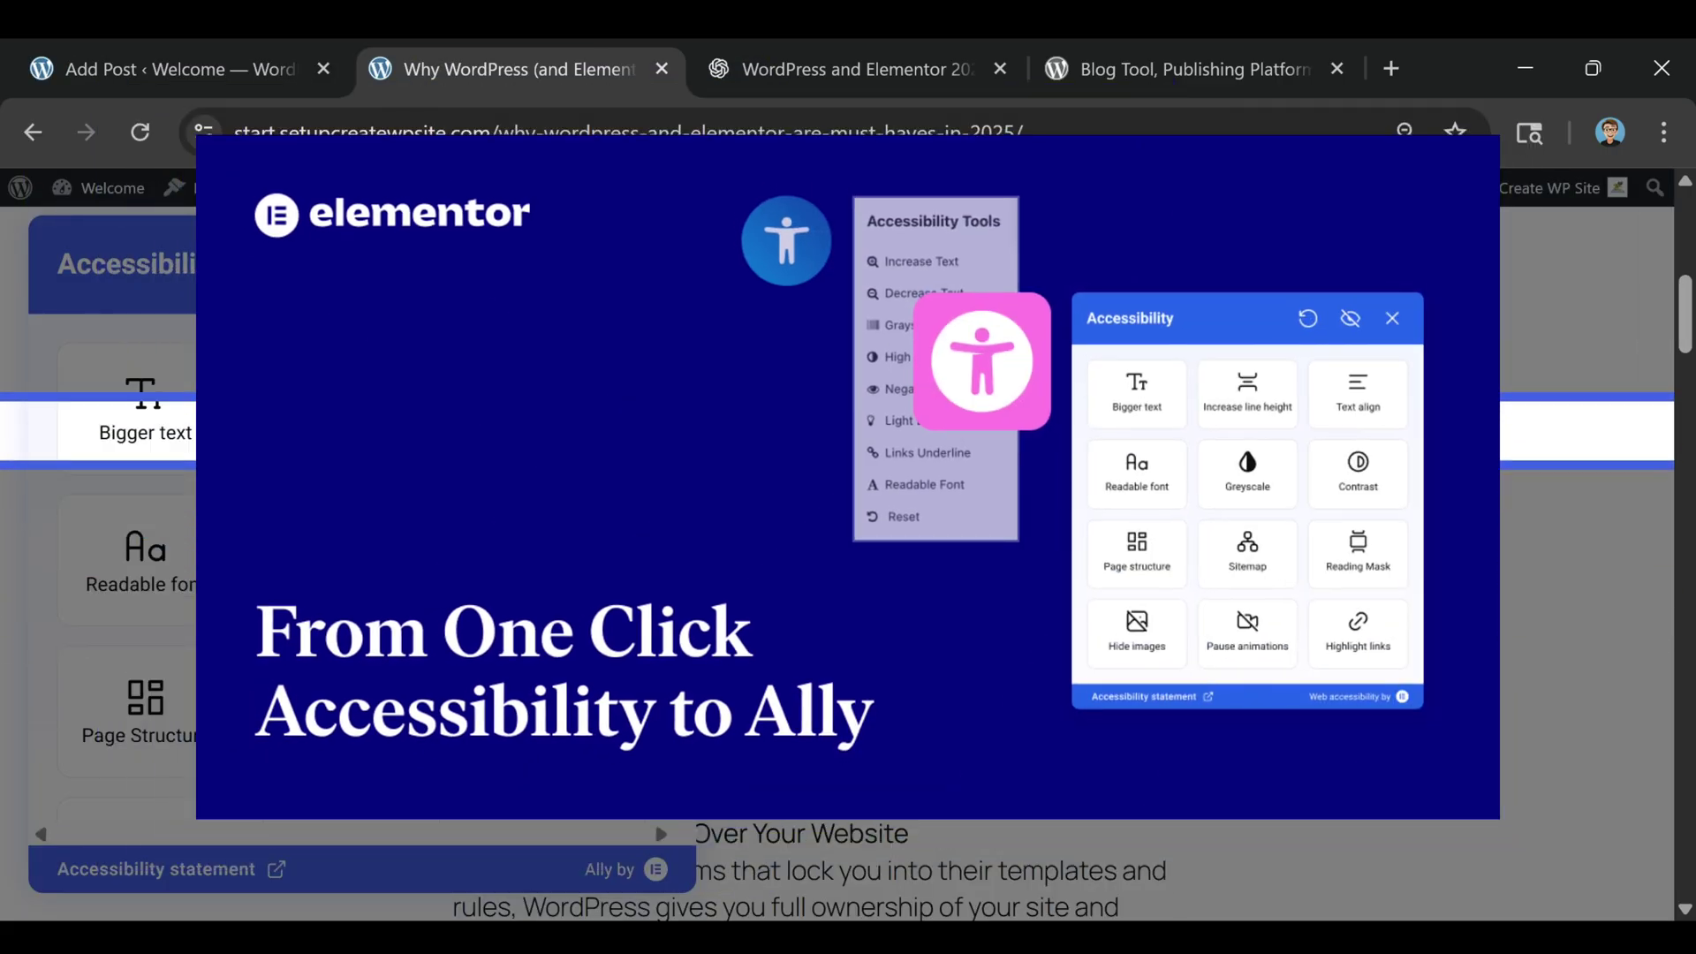
pyautogui.click(356, 715)
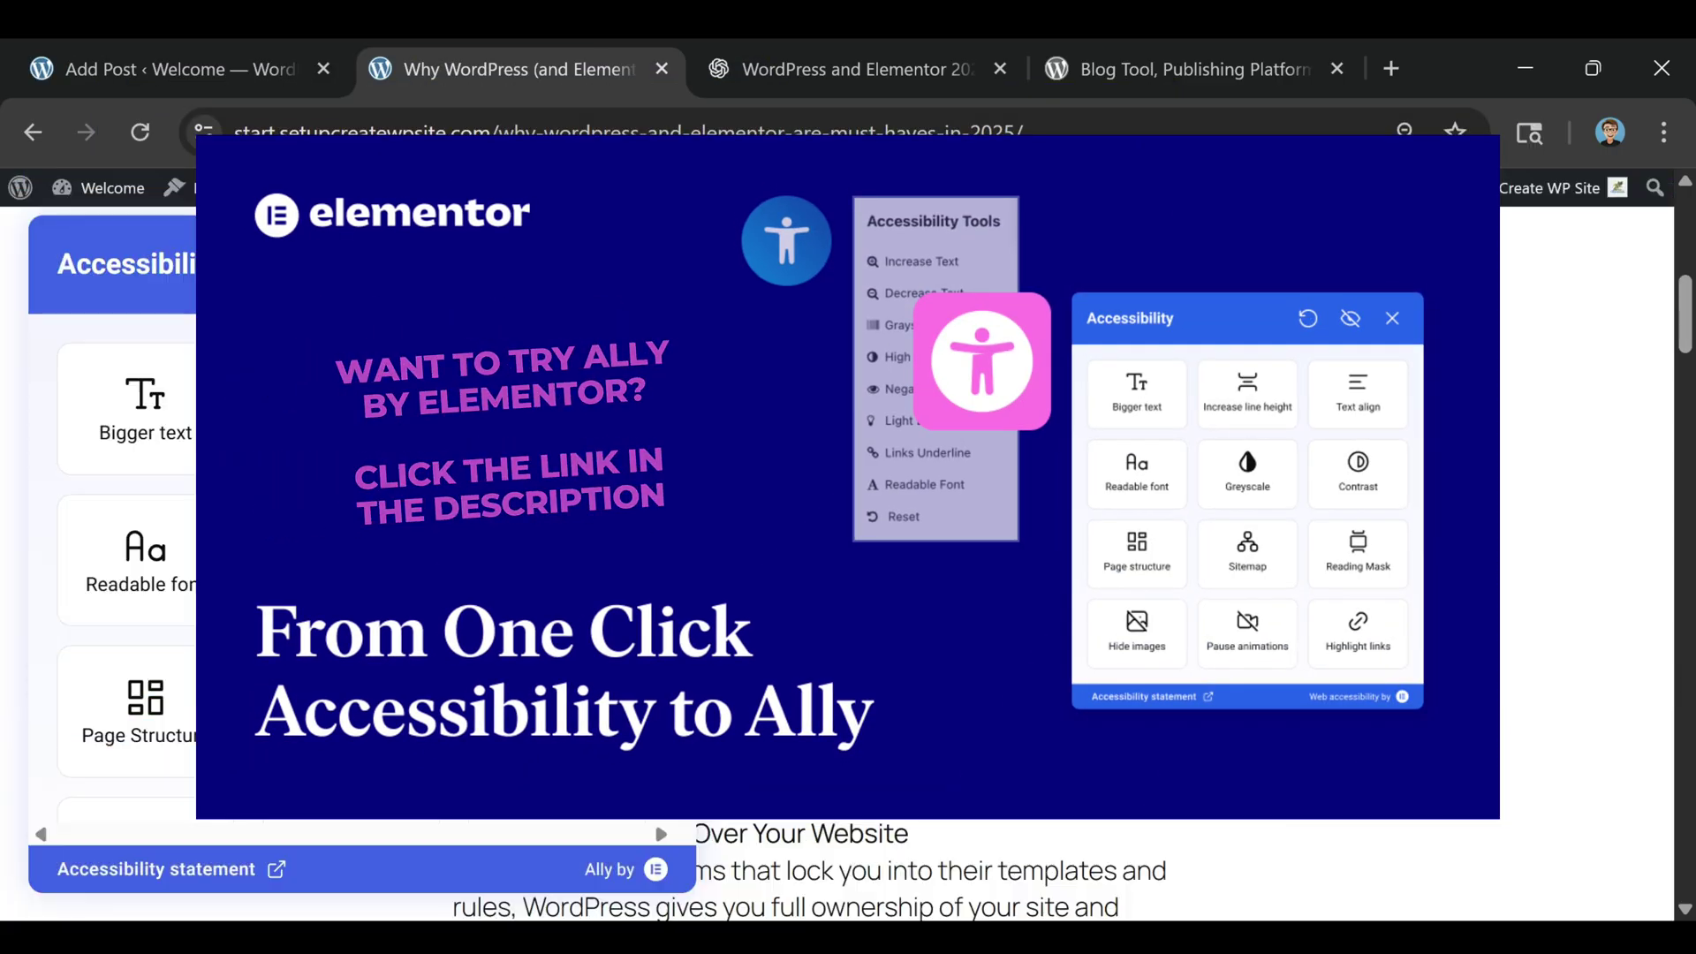